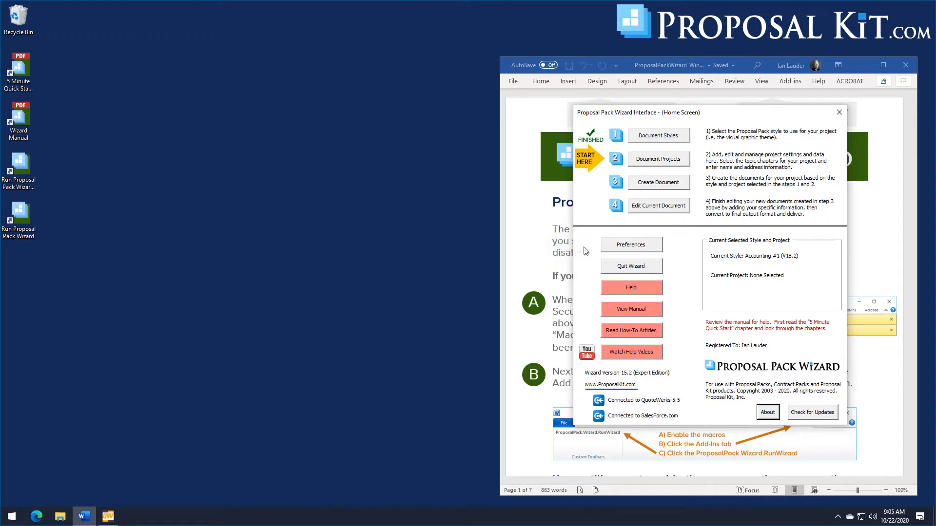
# Review the QuoteWerks, SalesForce and Outlook integration settings in the master preferences
pyautogui.click(633, 247)
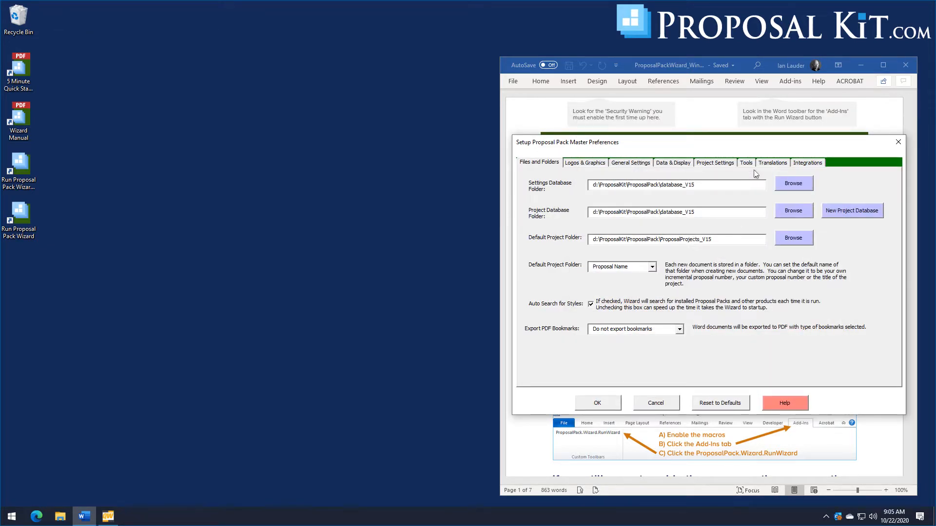
pyautogui.click(810, 165)
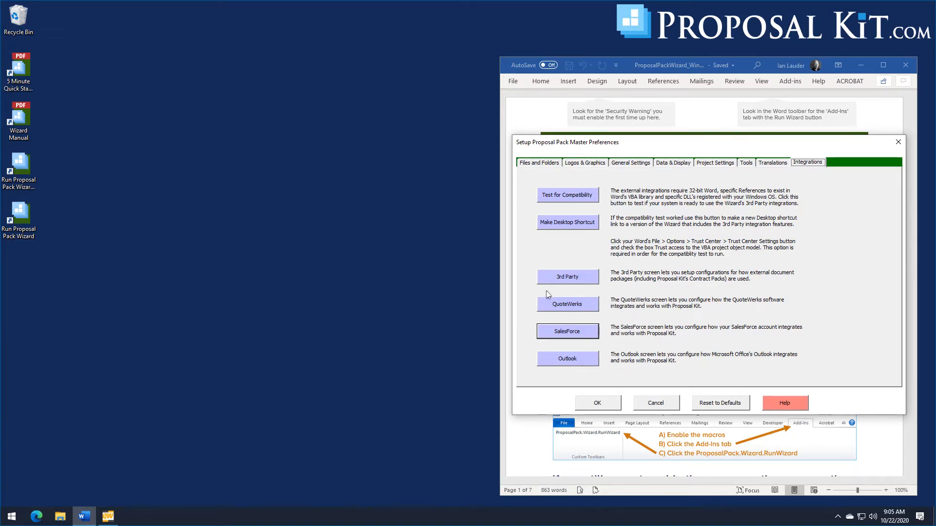
pyautogui.click(586, 306)
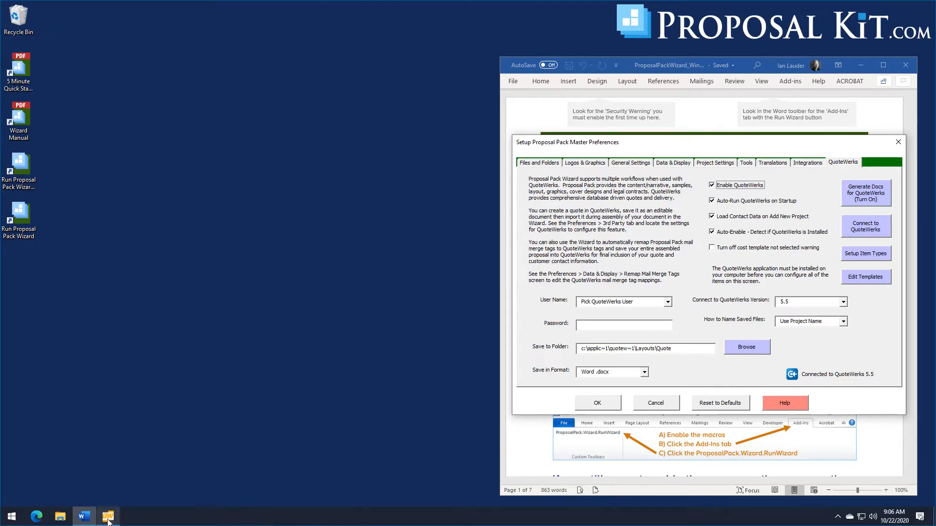
pyautogui.moveTo(108, 520)
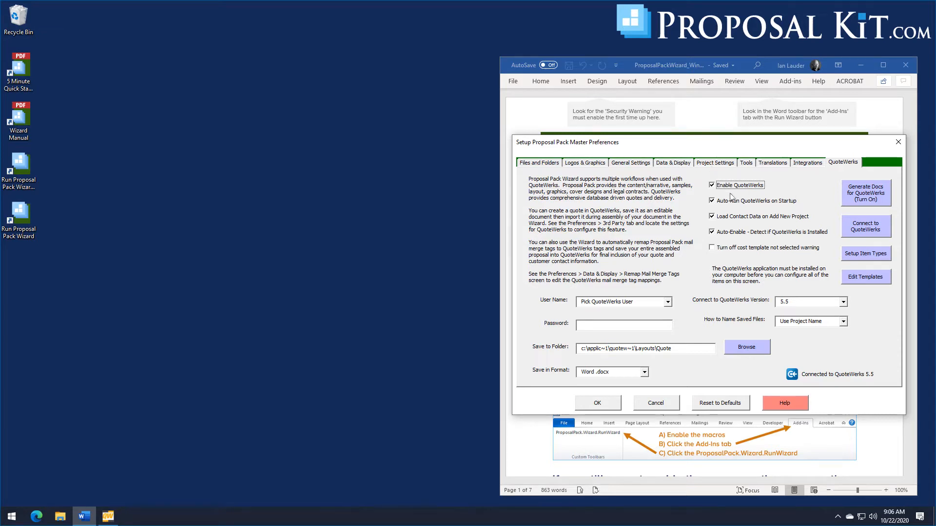
pyautogui.click(805, 165)
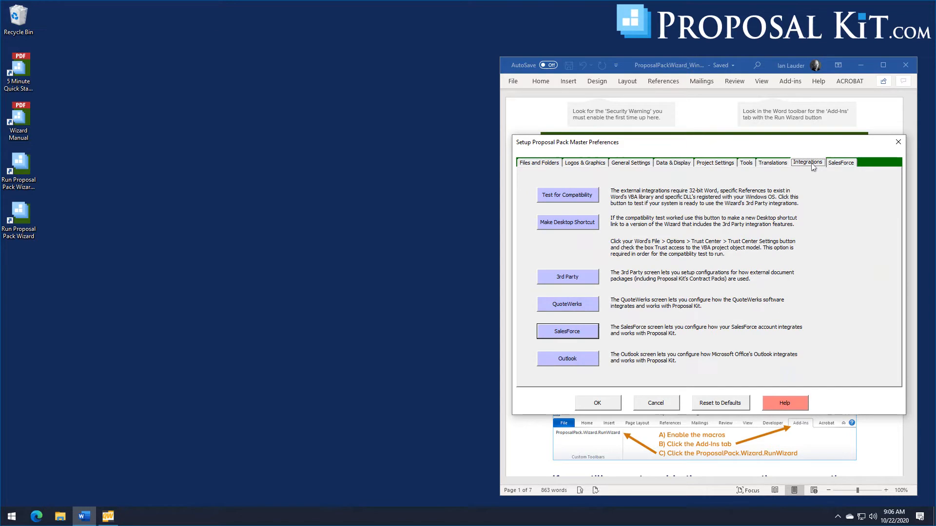
pyautogui.click(571, 334)
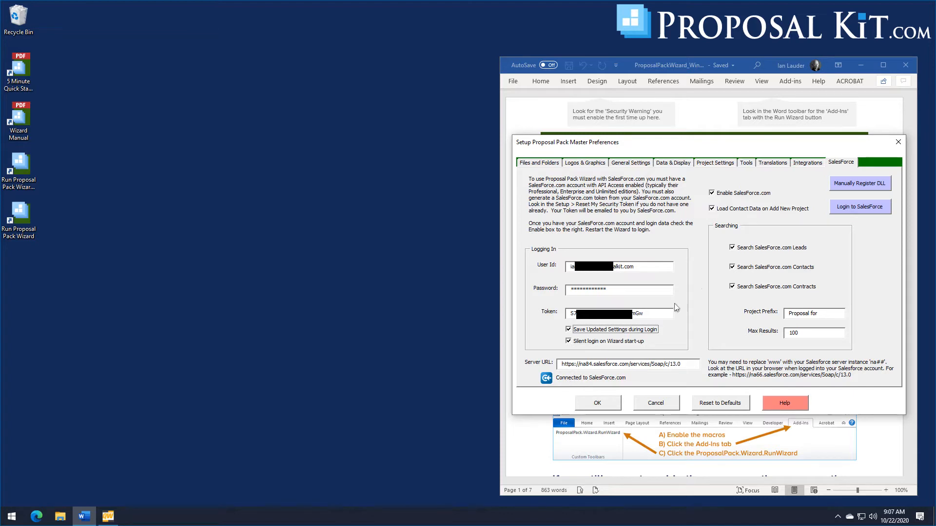
pyautogui.click(818, 165)
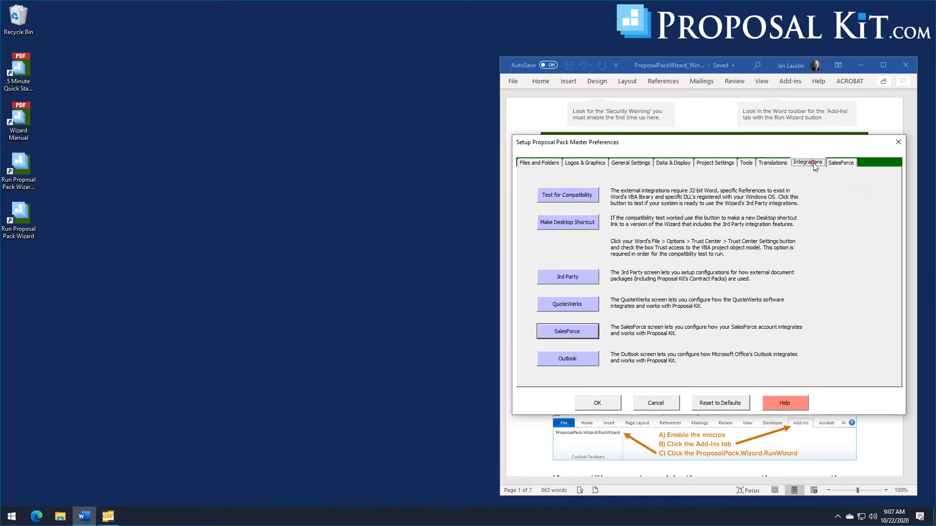
pyautogui.click(577, 362)
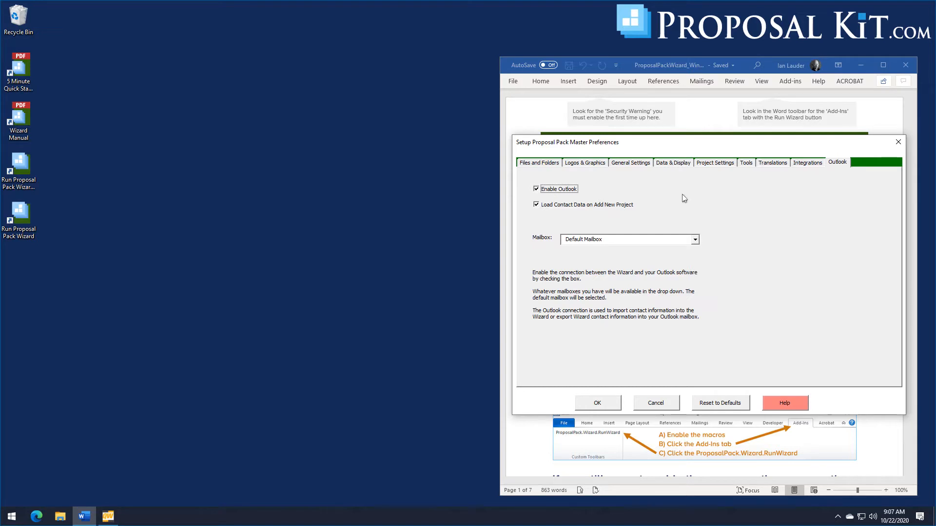
# Open the reusable company and client database configuration and start a company contact import from a file, browsing for the source
pyautogui.click(672, 165)
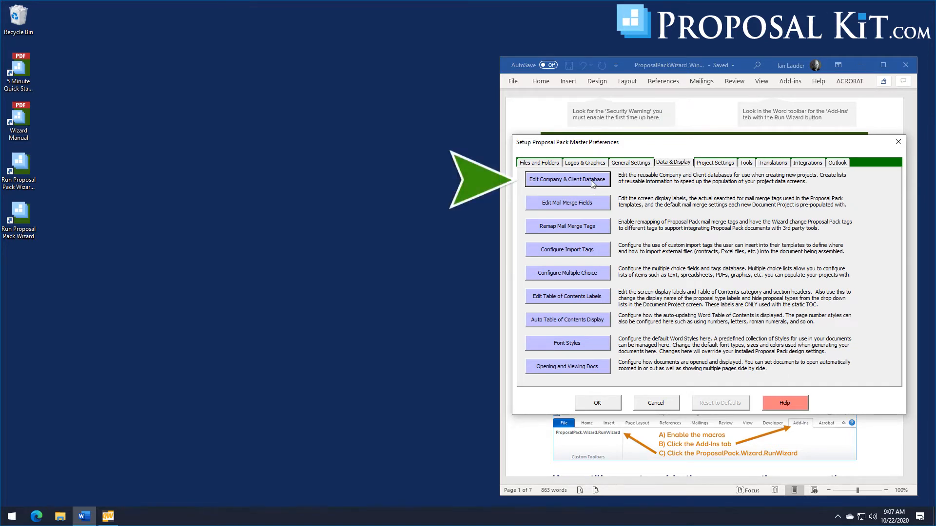
pyautogui.click(544, 182)
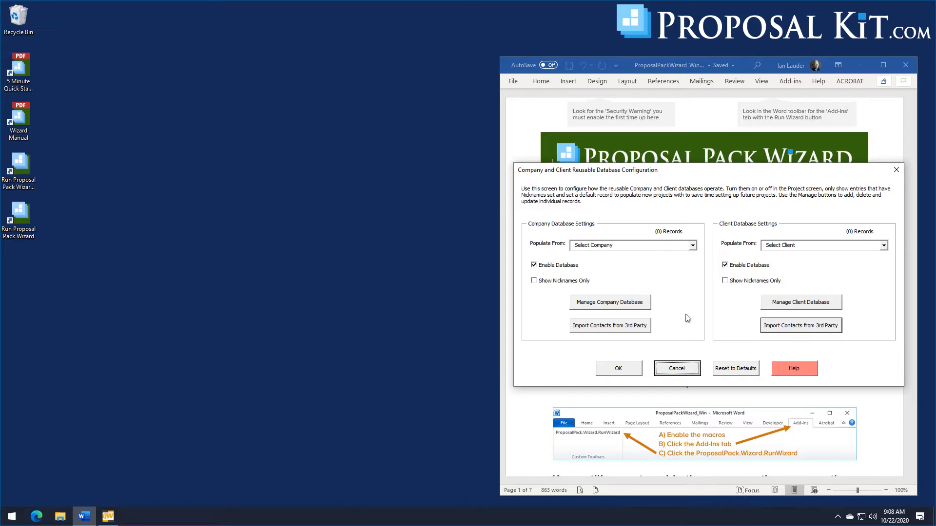
pyautogui.click(609, 330)
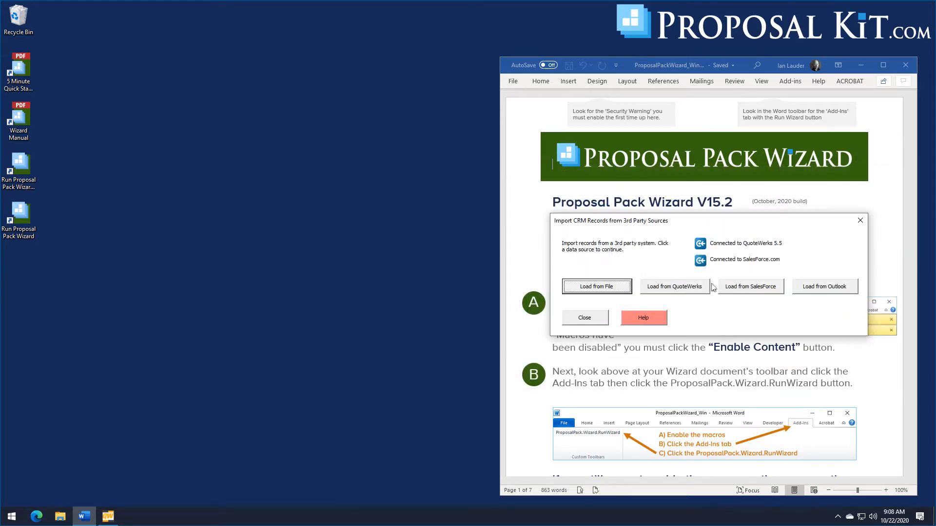
pyautogui.click(608, 288)
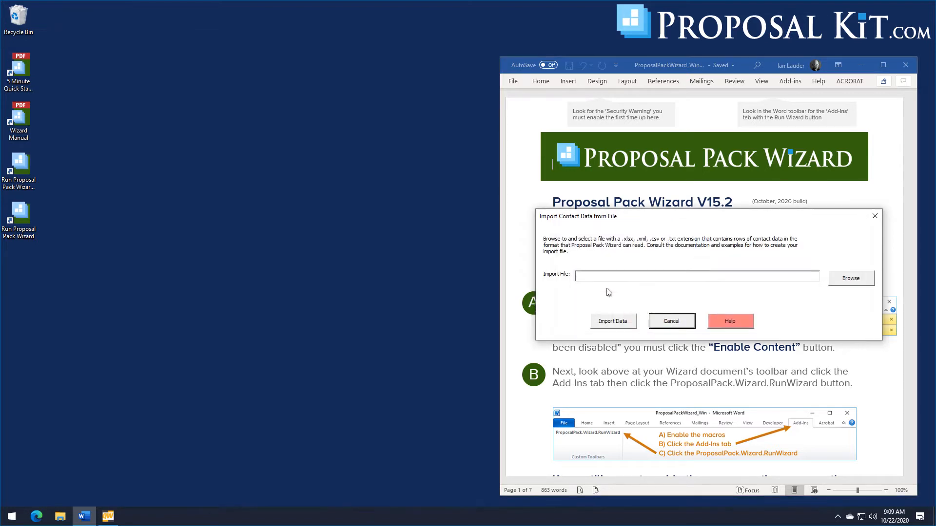
pyautogui.click(863, 288)
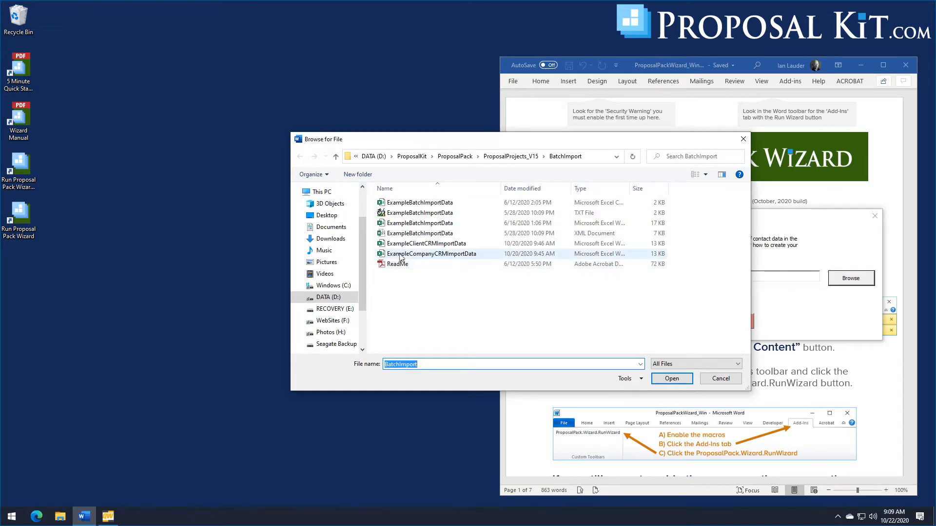
# Open the ExampleCompanyCRMImportData spreadsheet from the BatchImport folder, examine the contact rows and header tags on Sheet1, and close it
pyautogui.click(444, 257)
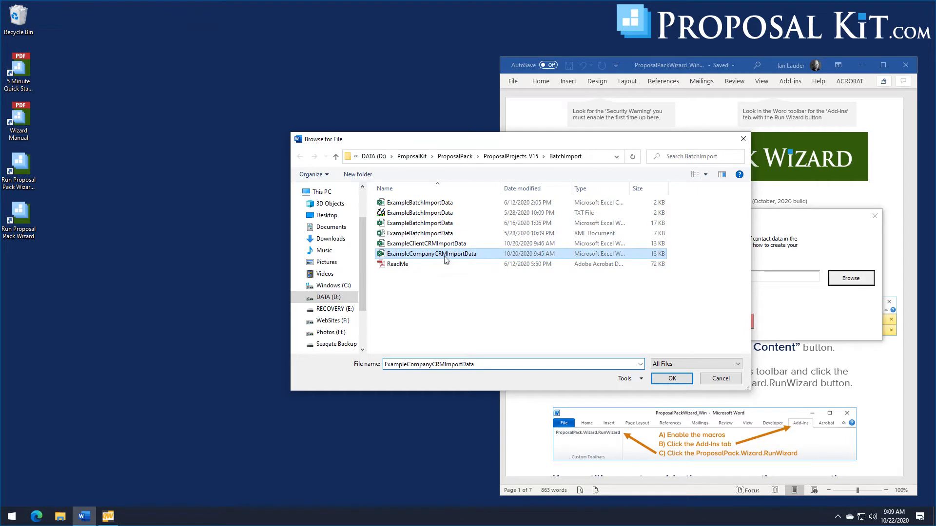
pyautogui.rightClick(444, 260)
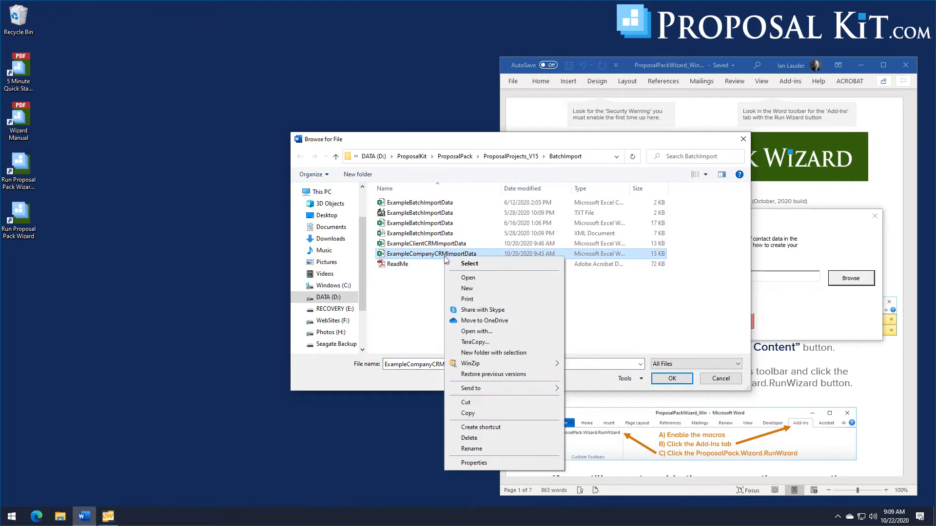
pyautogui.click(471, 280)
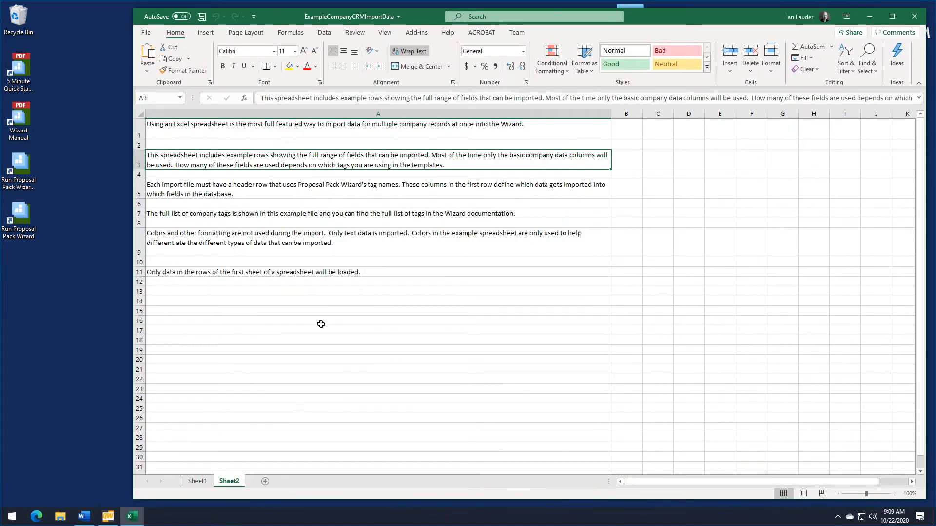
pyautogui.click(198, 482)
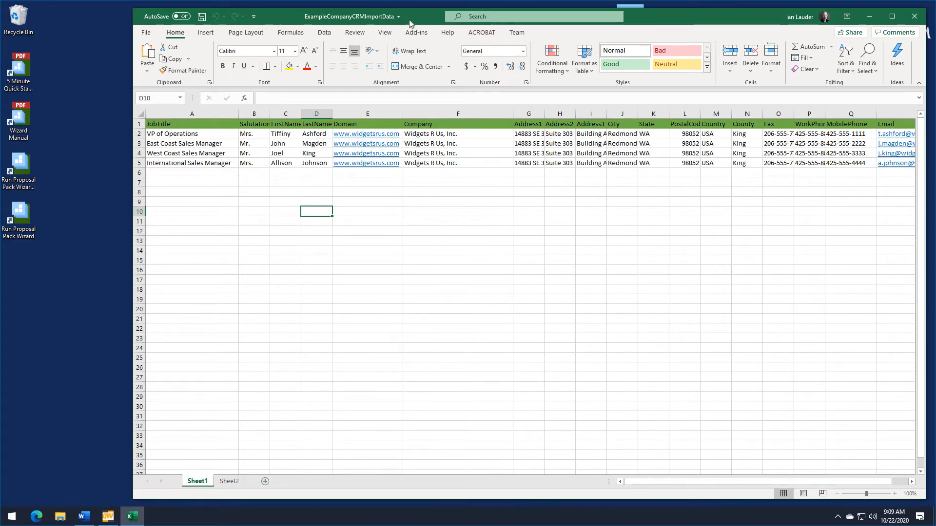
pyautogui.moveTo(409, 23); pyautogui.dragTo(330, 25)
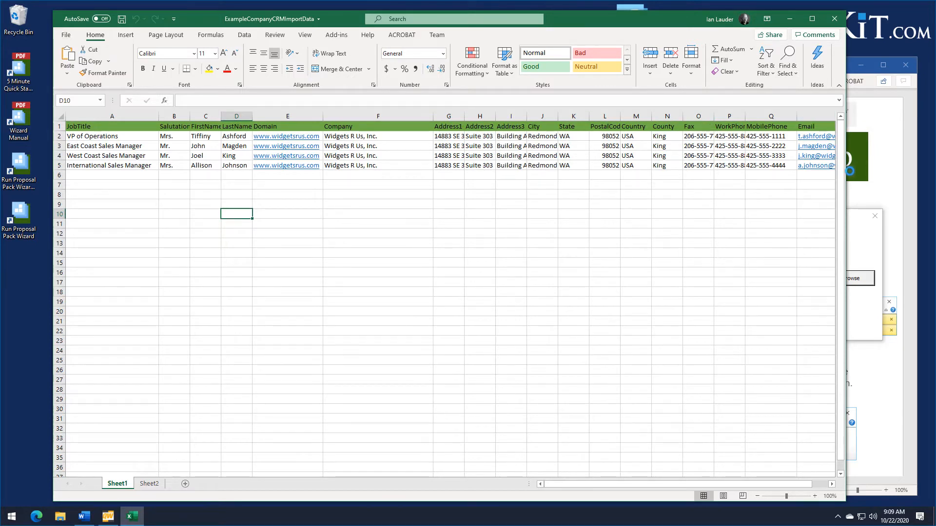
pyautogui.moveTo(845, 172); pyautogui.dragTo(924, 172)
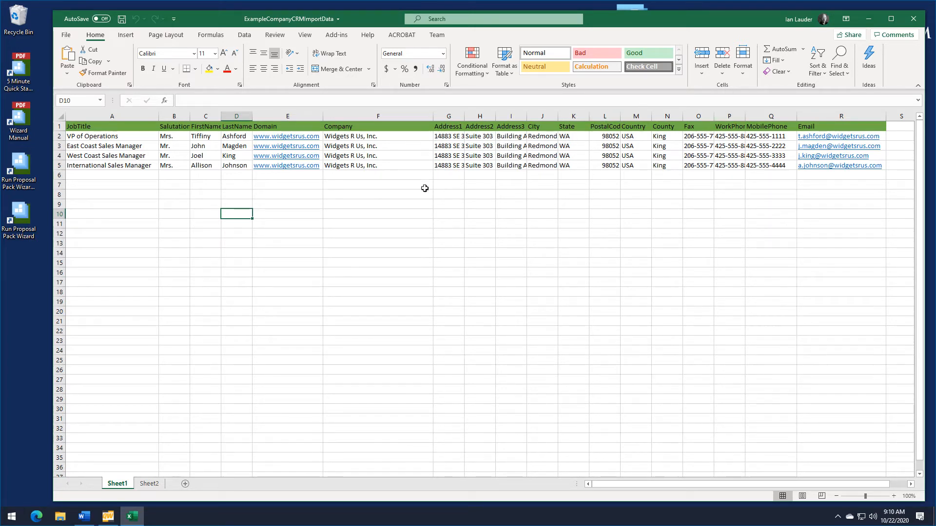
pyautogui.click(913, 20)
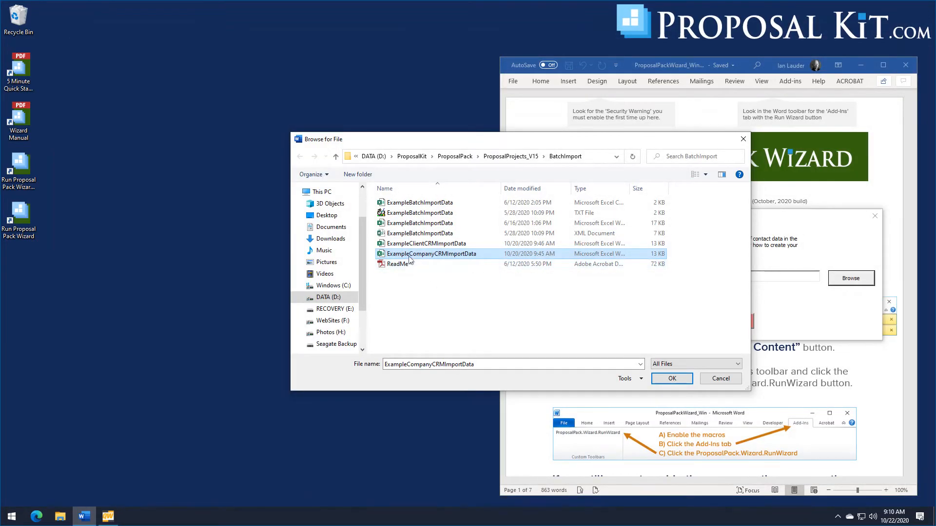
# Import the company contacts from the ExampleCompanyCRMImportData file and close the import results
pyautogui.click(408, 255)
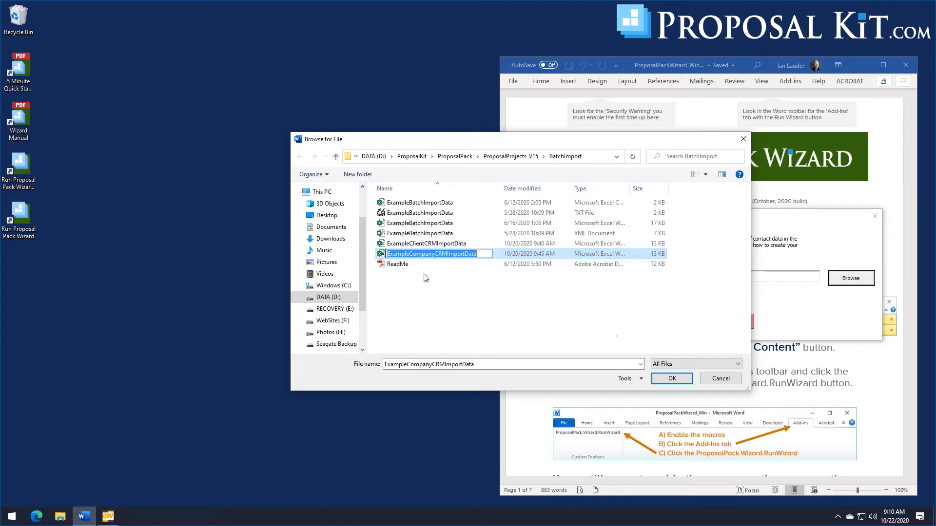
pyautogui.click(668, 380)
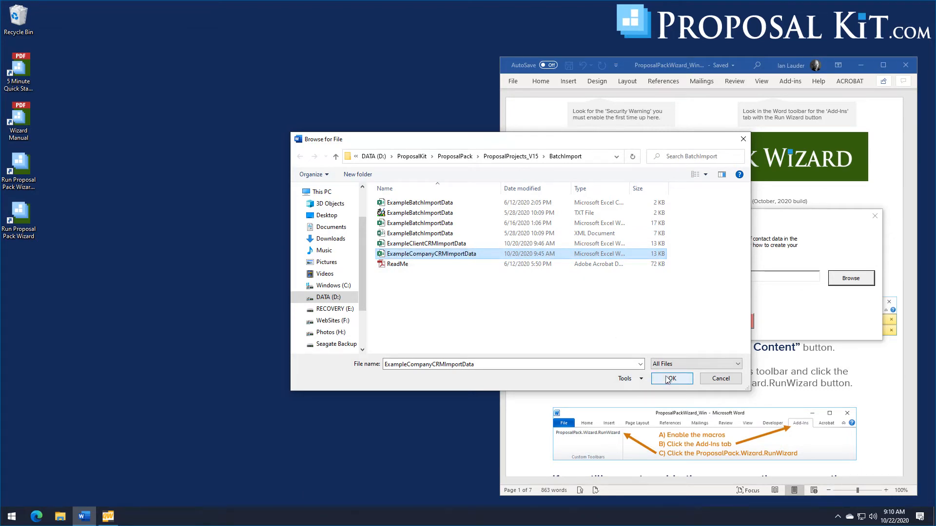
pyautogui.click(671, 379)
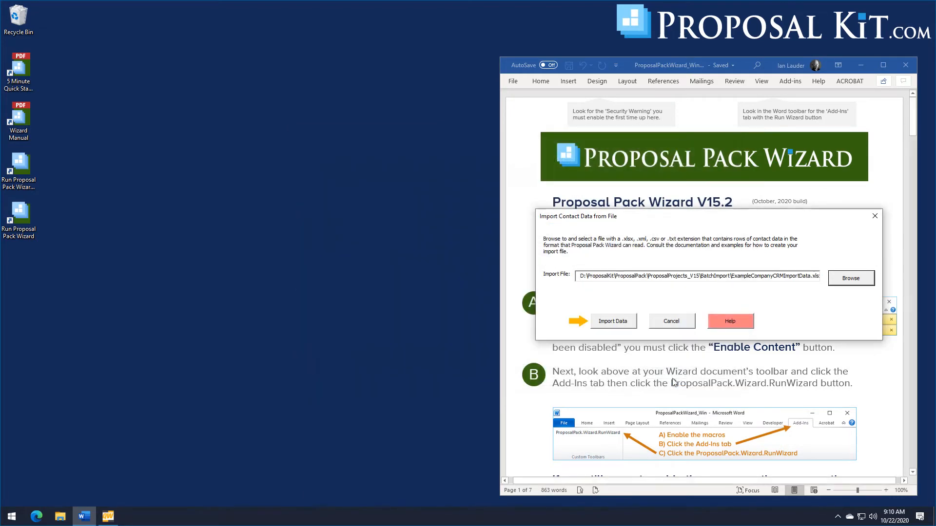
pyautogui.click(613, 322)
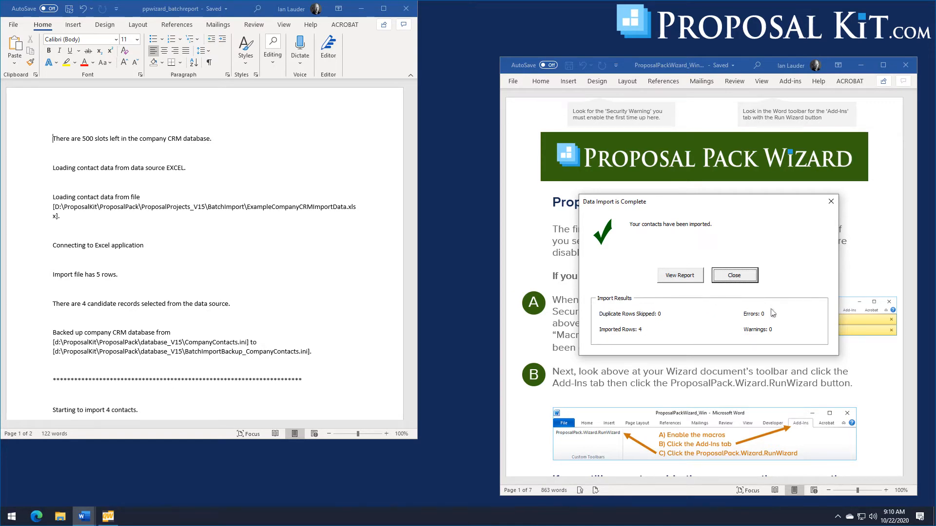
pyautogui.click(734, 277)
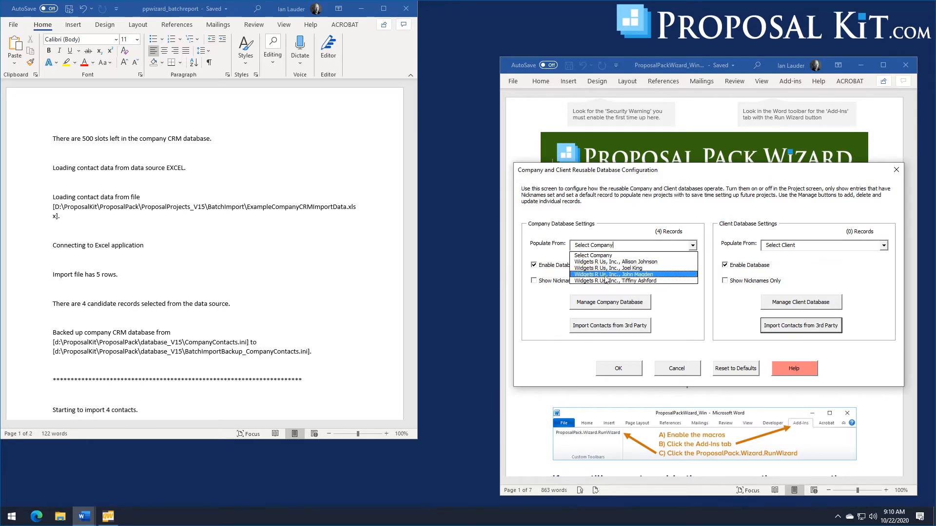
# Check which contacts the company database offers as the default record for populating projects
pyautogui.click(673, 315)
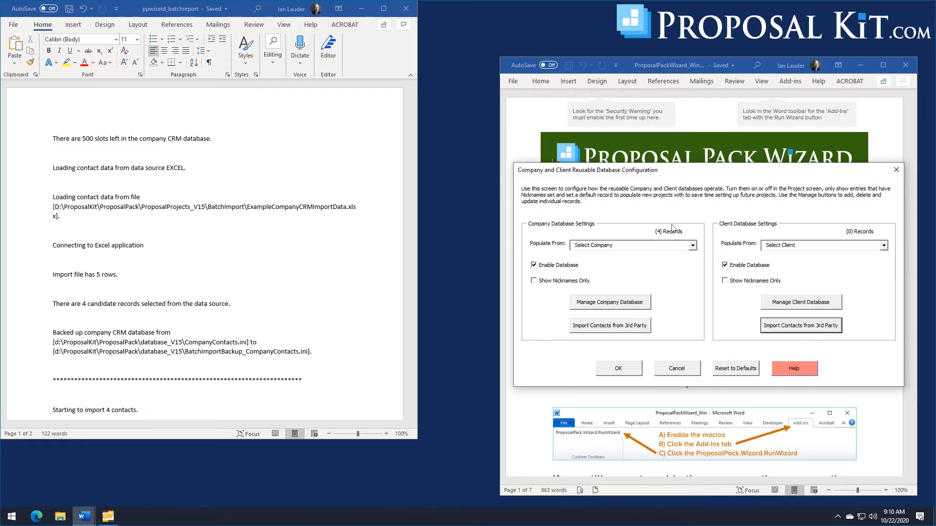
pyautogui.click(692, 246)
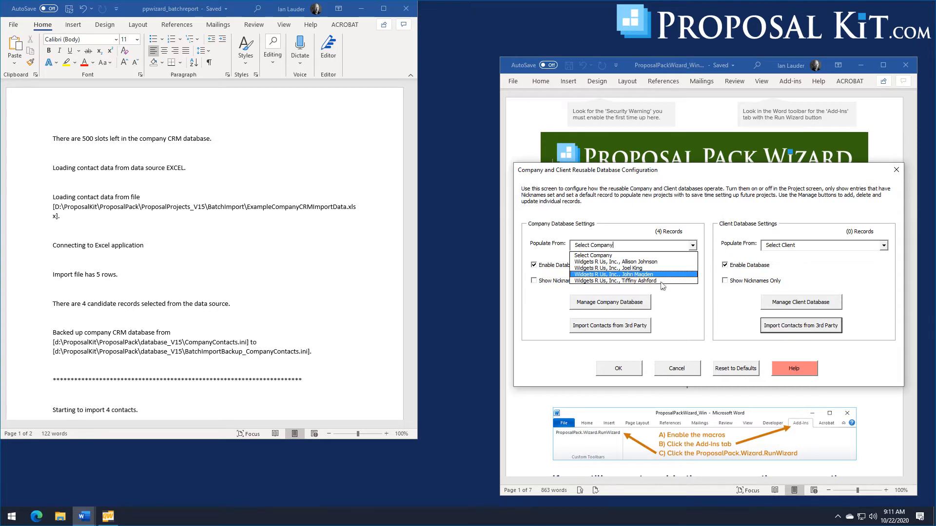
pyautogui.click(674, 298)
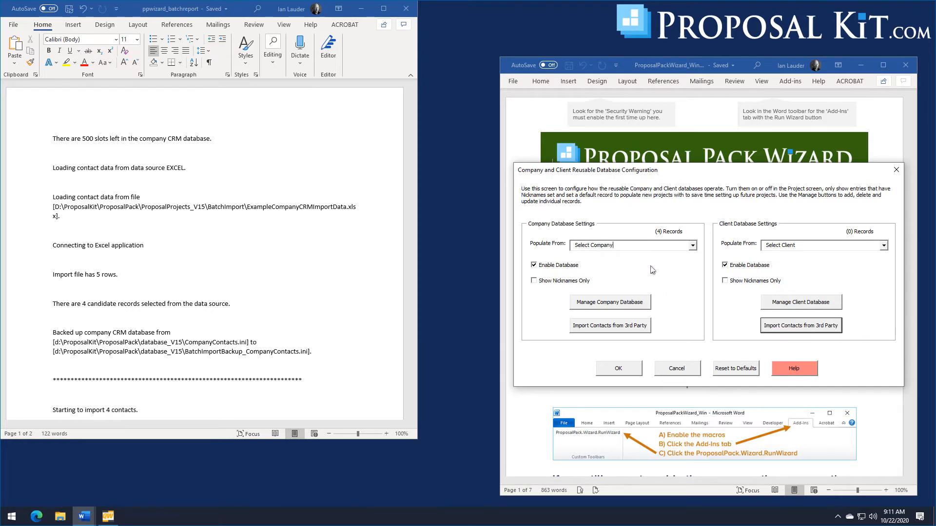
# Open the company database records manager and view the details of each Widgets R Us, Inc. contact in turn
pyautogui.click(605, 303)
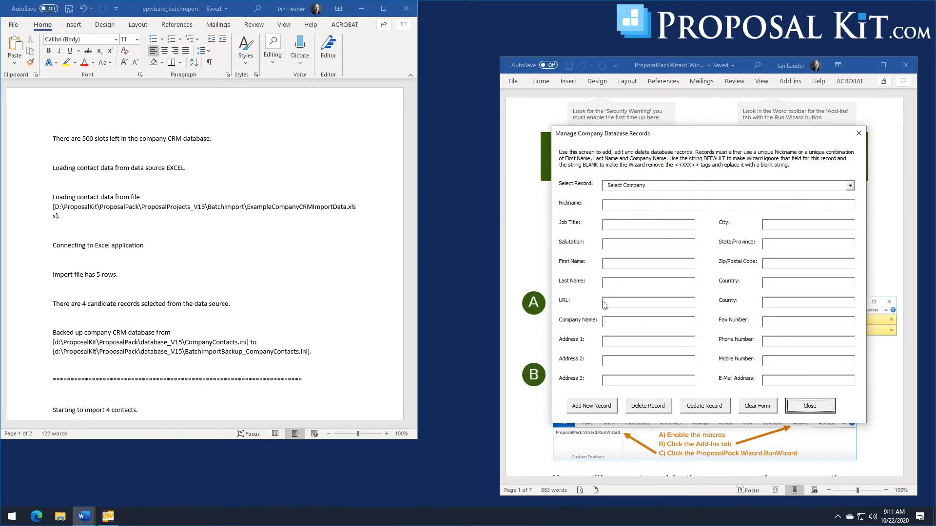
pyautogui.click(848, 184)
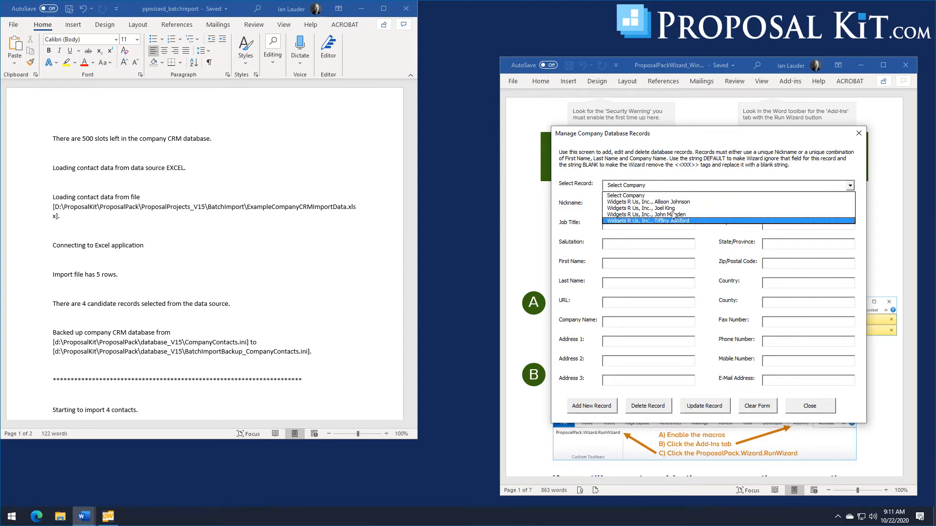
pyautogui.click(658, 202)
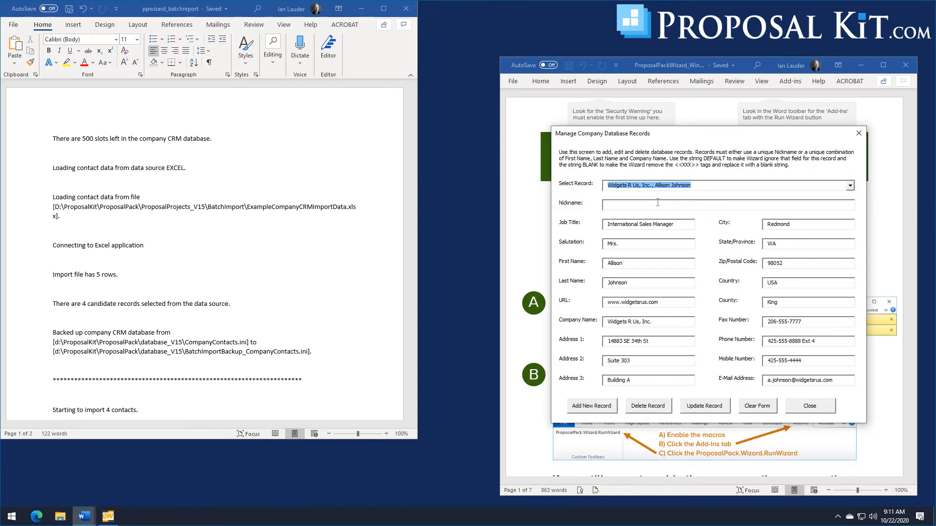
pyautogui.click(850, 186)
pyautogui.click(753, 215)
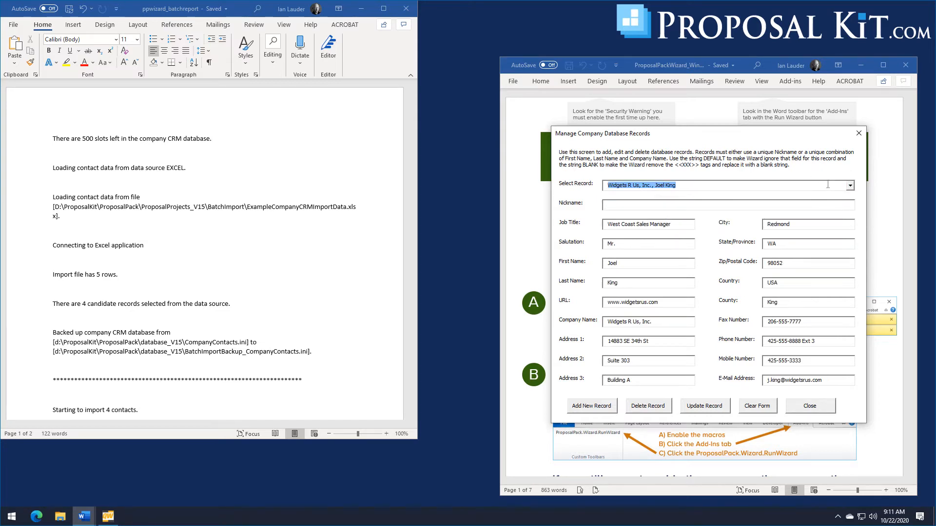
pyautogui.click(851, 188)
pyautogui.click(675, 221)
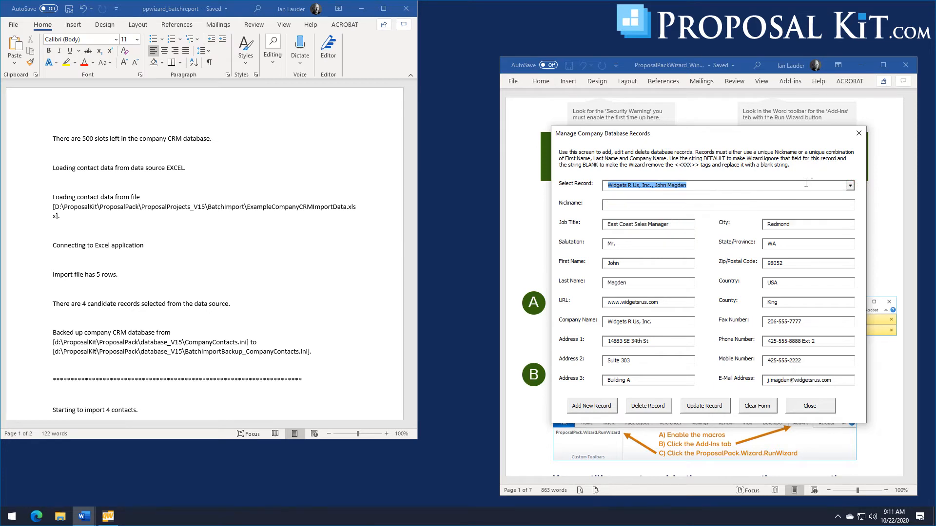
pyautogui.click(850, 186)
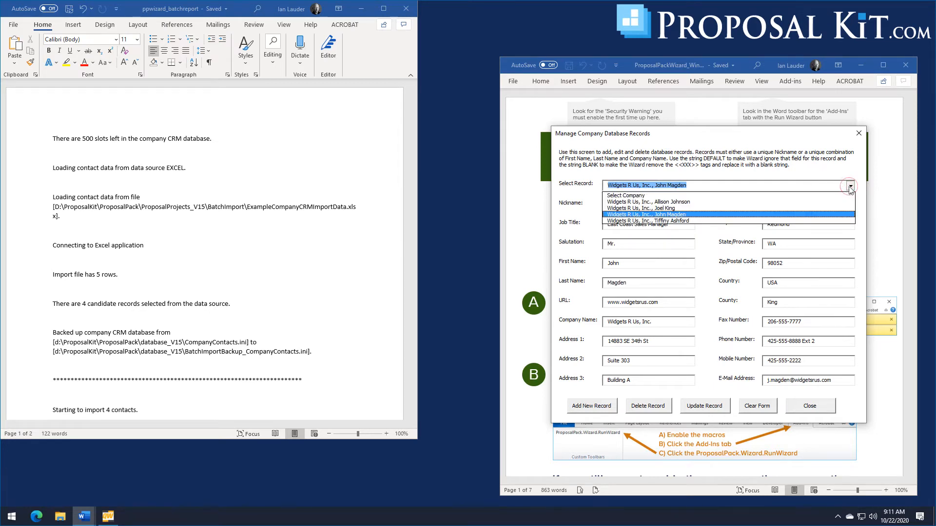
pyautogui.click(686, 222)
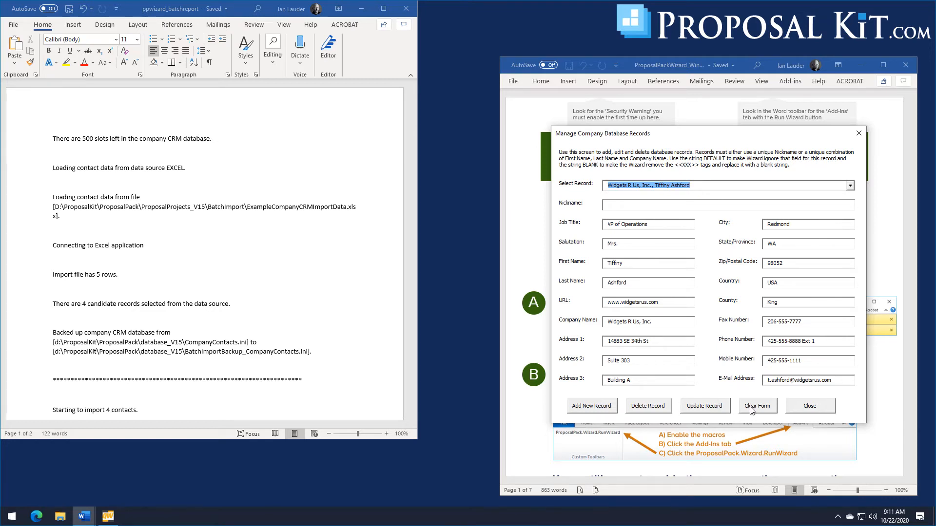
# Import the Cyber Sea, Inc. contact from SalesForce into the company database, review the import report and close the results
pyautogui.click(795, 408)
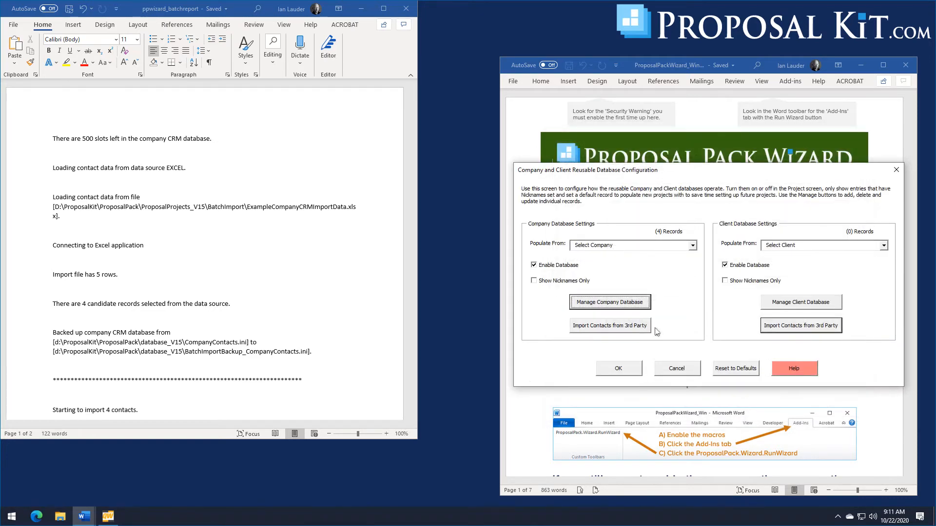
pyautogui.click(625, 329)
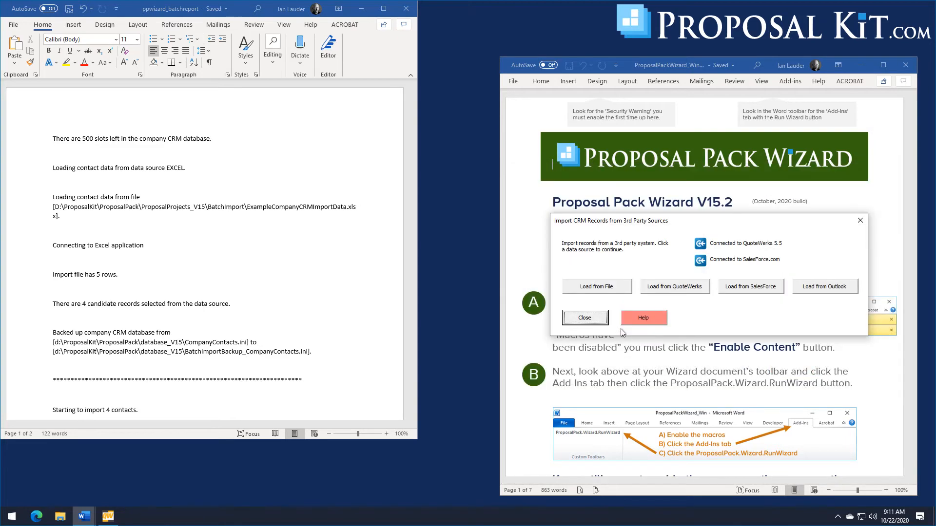
pyautogui.click(748, 288)
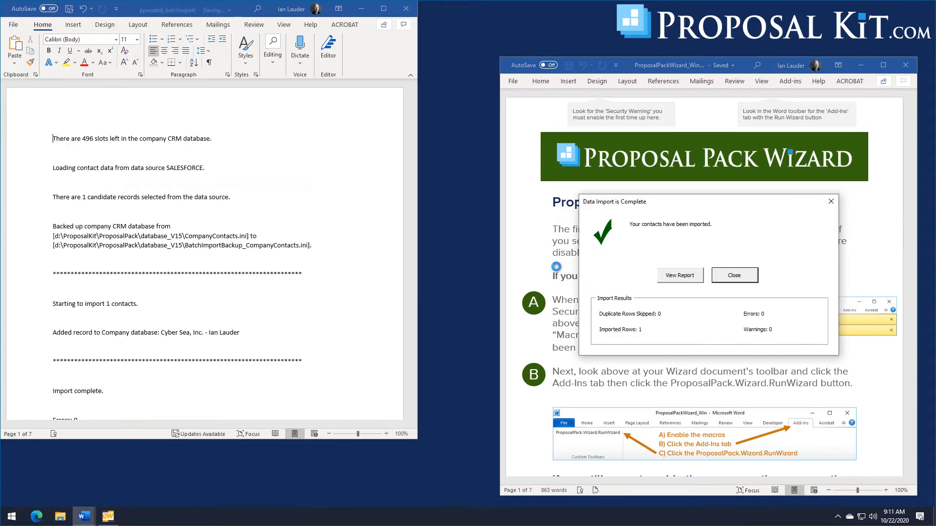
pyautogui.moveTo(415, 259); pyautogui.dragTo(432, 238)
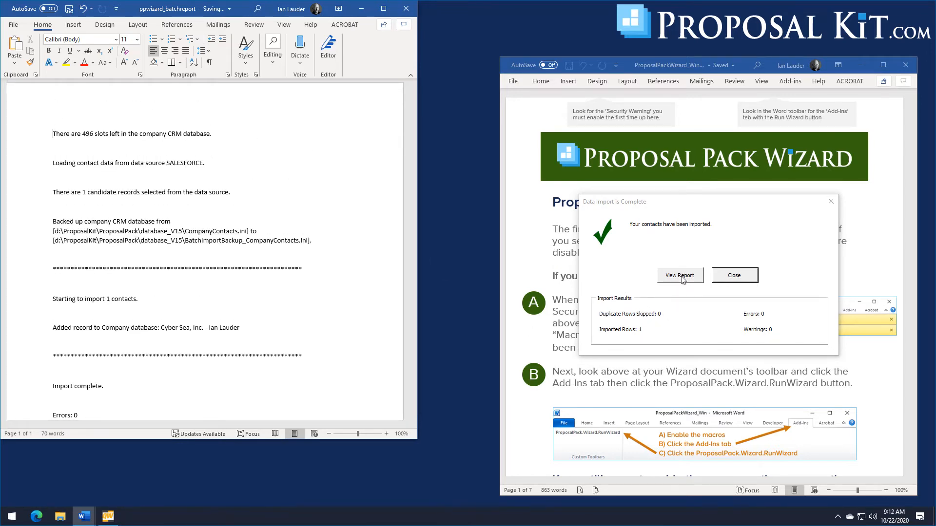
pyautogui.click(750, 274)
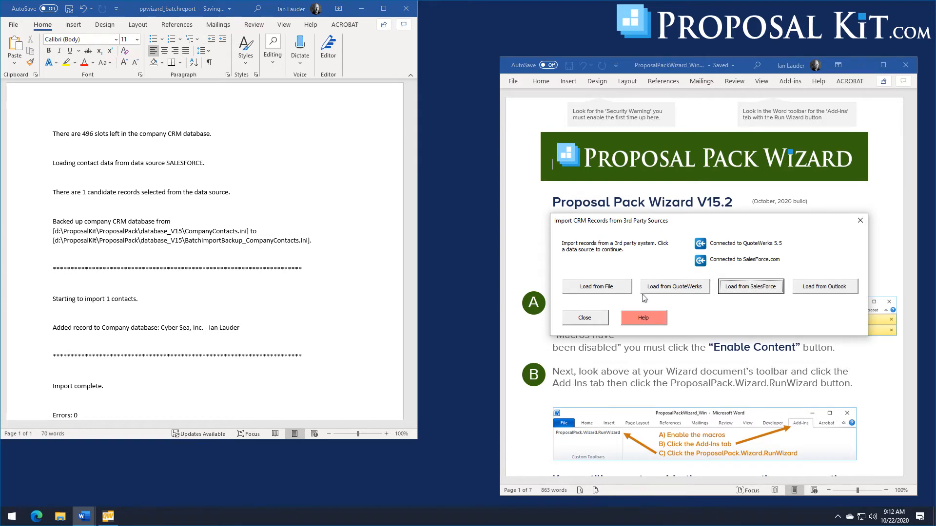
# Open the company database records manager, view the details of the Cyber Sea, Inc. contact and close the manager
pyautogui.click(614, 301)
pyautogui.click(614, 301)
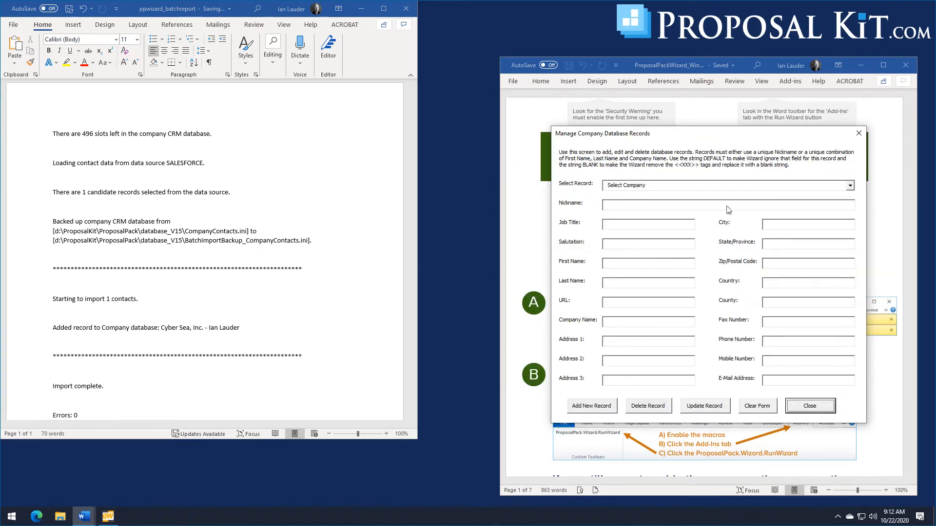
pyautogui.click(851, 186)
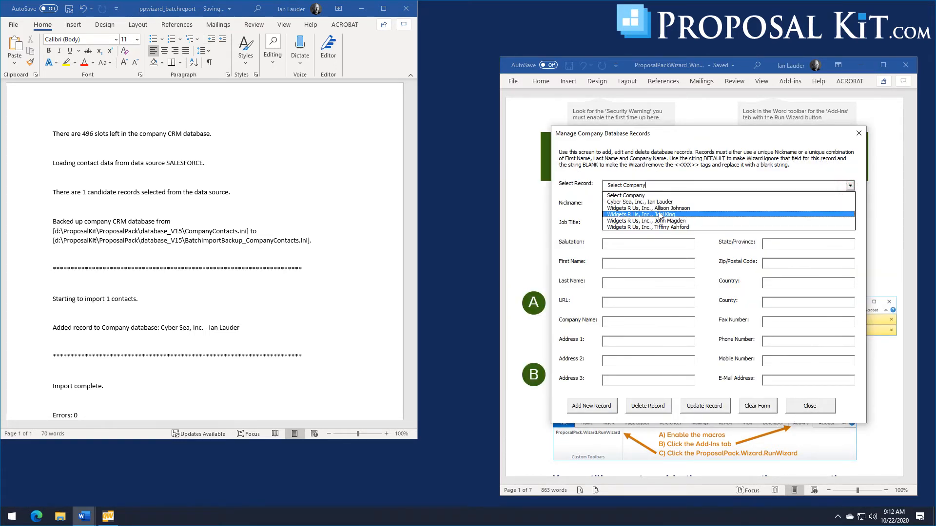
pyautogui.click(650, 202)
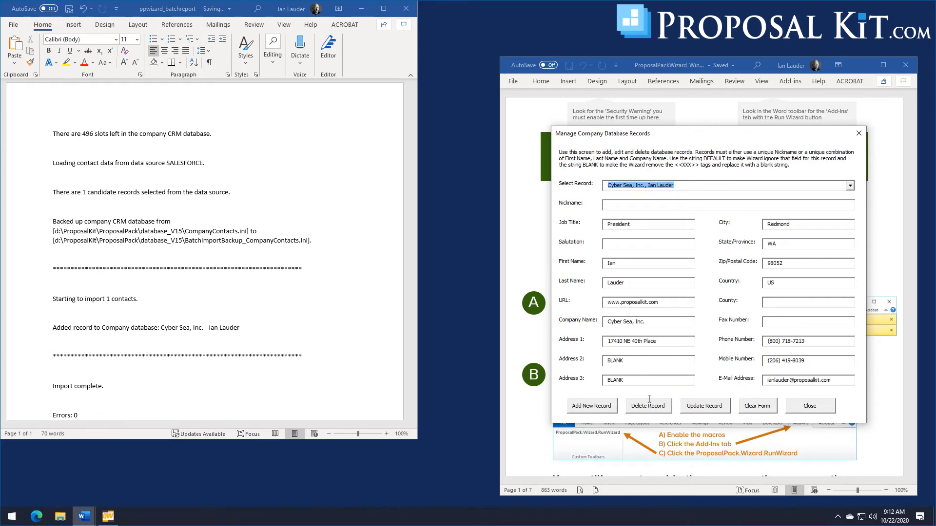
pyautogui.click(804, 407)
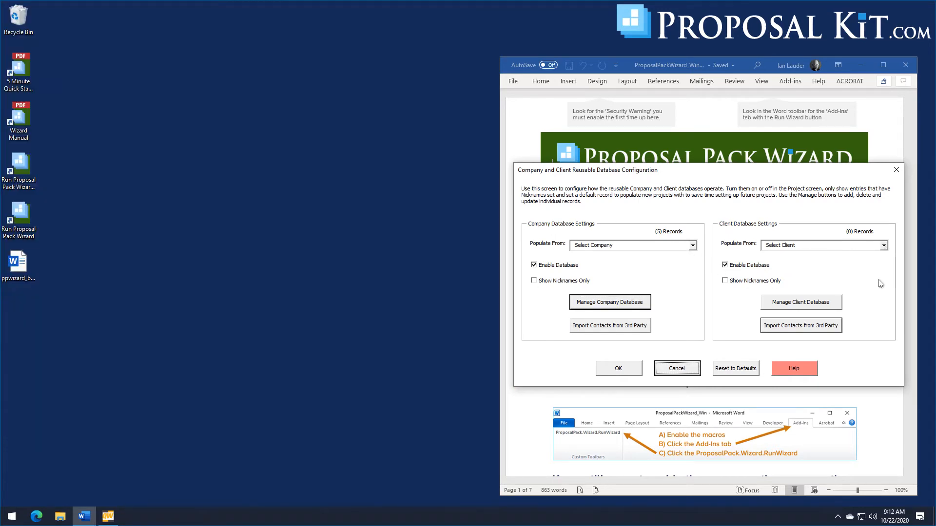
# Import the G-Mobile and Winter Tech, Inc. contacts from Outlook into the client database, then close the report and import results
pyautogui.click(816, 333)
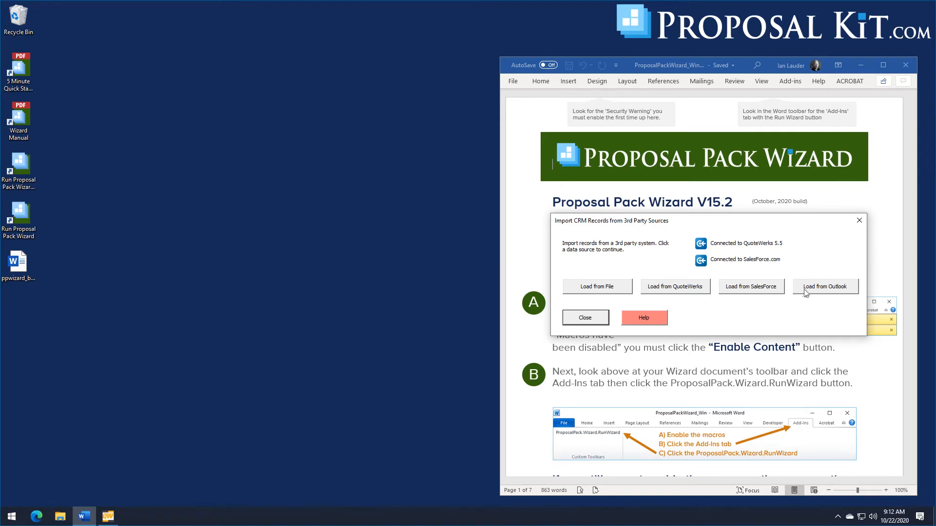
pyautogui.click(834, 292)
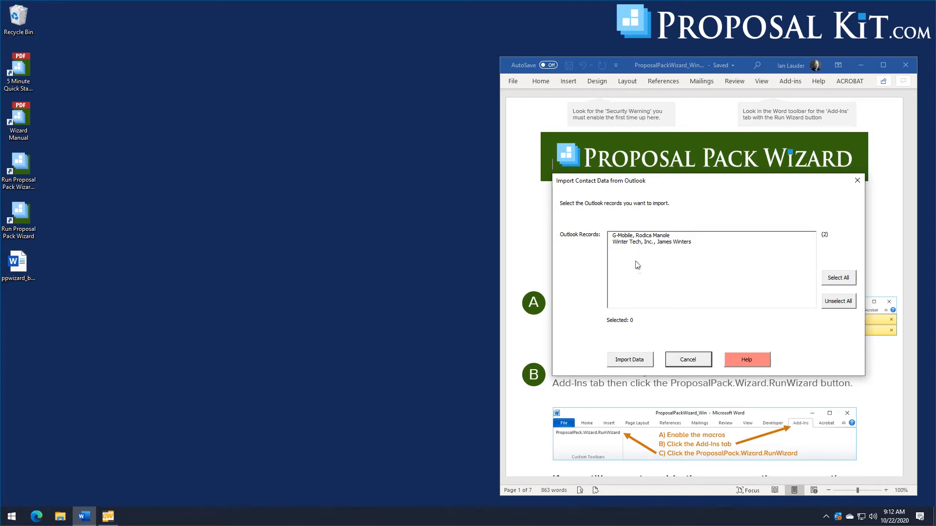
pyautogui.click(644, 236)
pyautogui.click(651, 242)
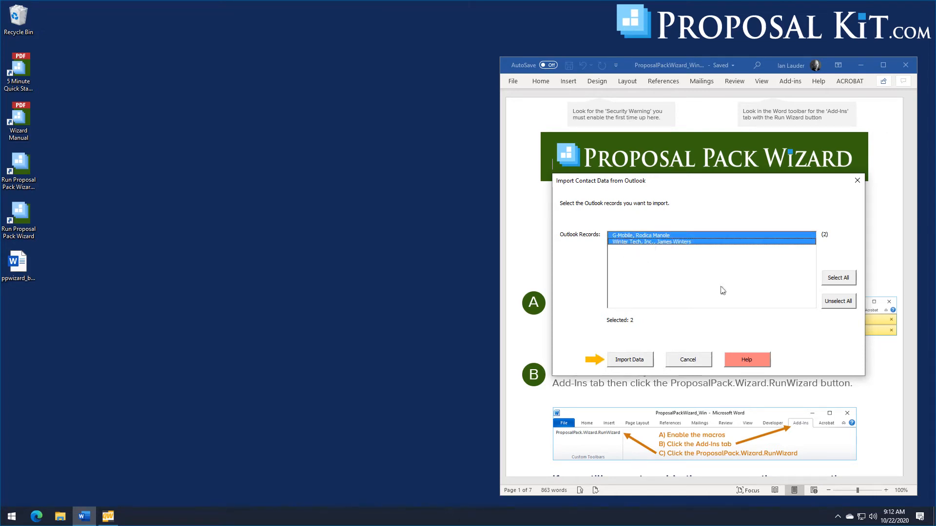
pyautogui.click(629, 359)
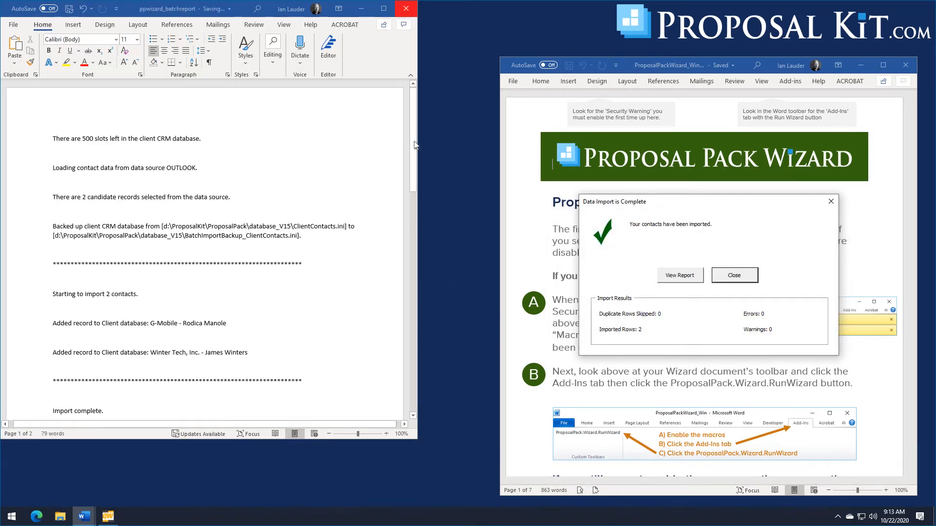
pyautogui.moveTo(415, 145)
pyautogui.mouseDown()
pyautogui.moveTo(423, 229)
pyautogui.moveTo(426, 140)
pyautogui.mouseUp()
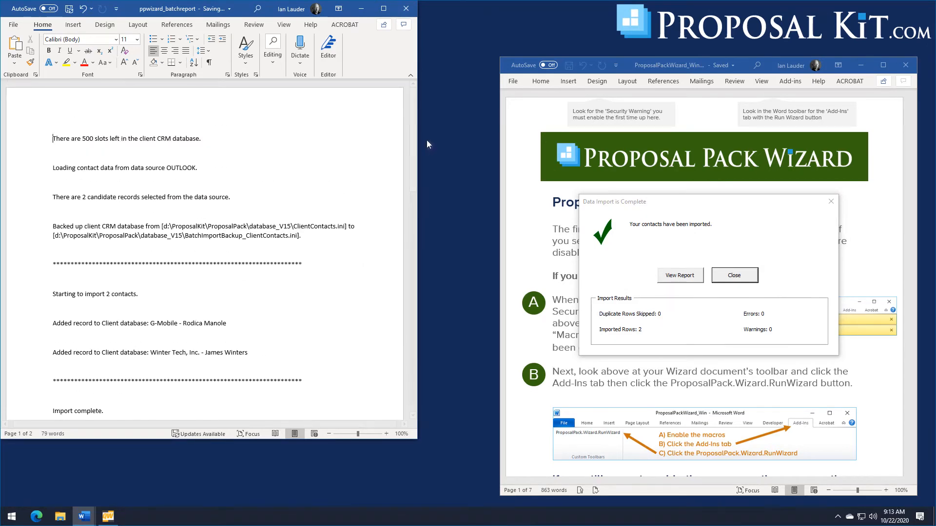
pyautogui.click(405, 8)
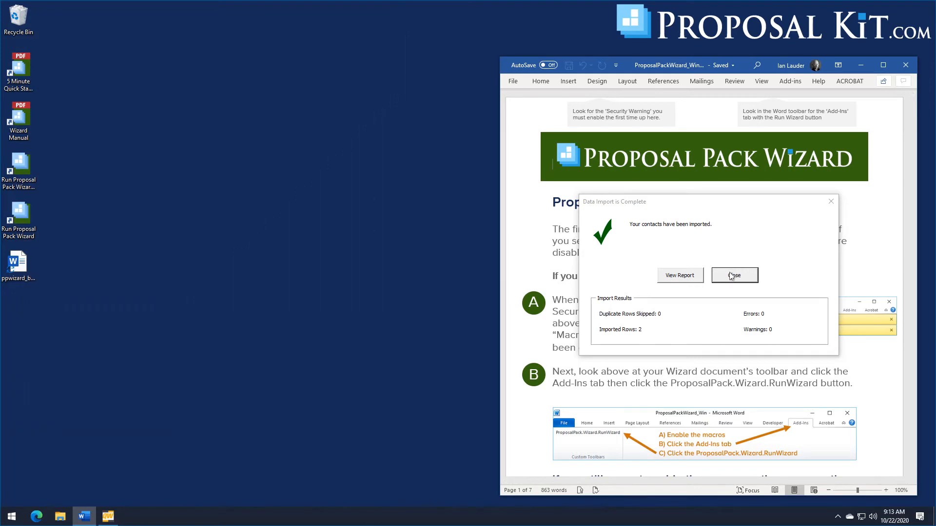
pyautogui.click(731, 275)
# Import the Aethna Home Products, Farmers Coop. of Florida, Abbott Insurance and Jackson Controls leads from SalesForce into the client database
pyautogui.click(744, 288)
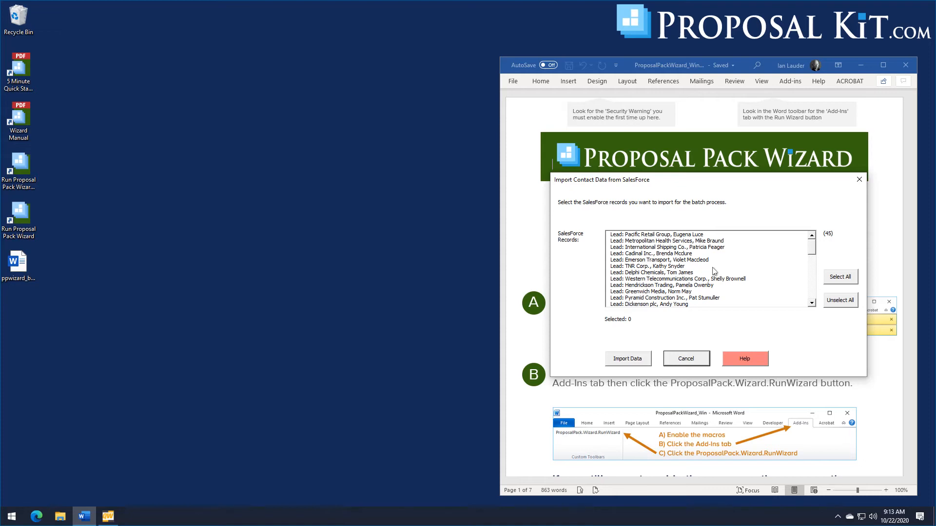
pyautogui.moveTo(813, 249)
pyautogui.mouseDown()
pyautogui.moveTo(815, 298)
pyautogui.moveTo(817, 263)
pyautogui.mouseUp()
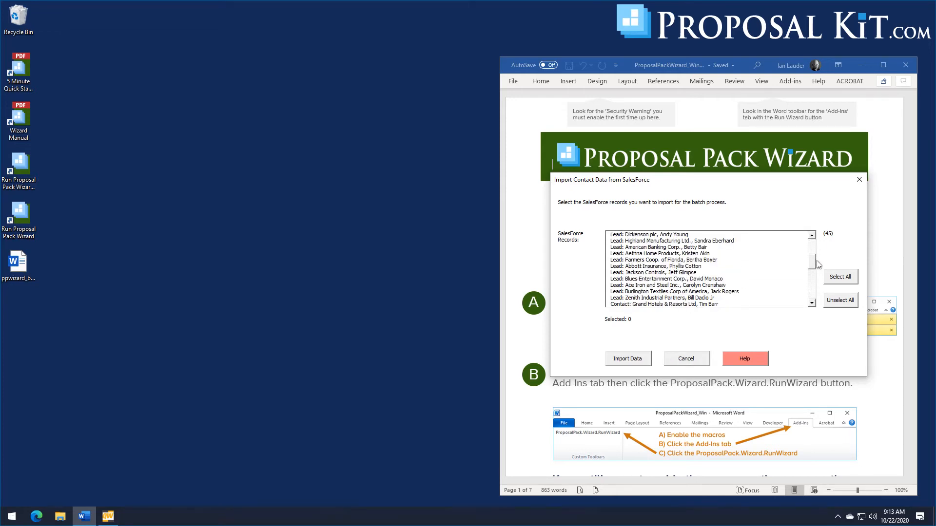
pyautogui.click(649, 254)
pyautogui.click(651, 266)
pyautogui.click(649, 260)
pyautogui.click(649, 266)
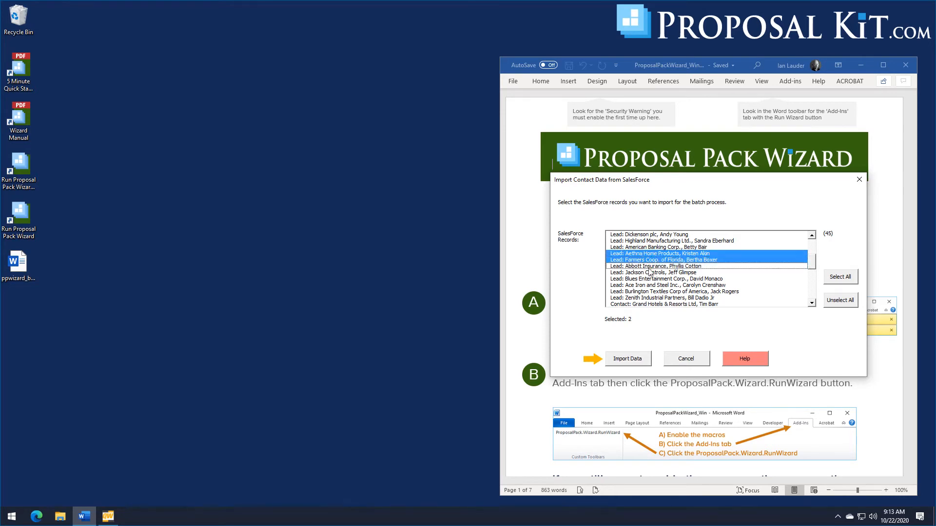
pyautogui.click(650, 267)
pyautogui.click(650, 273)
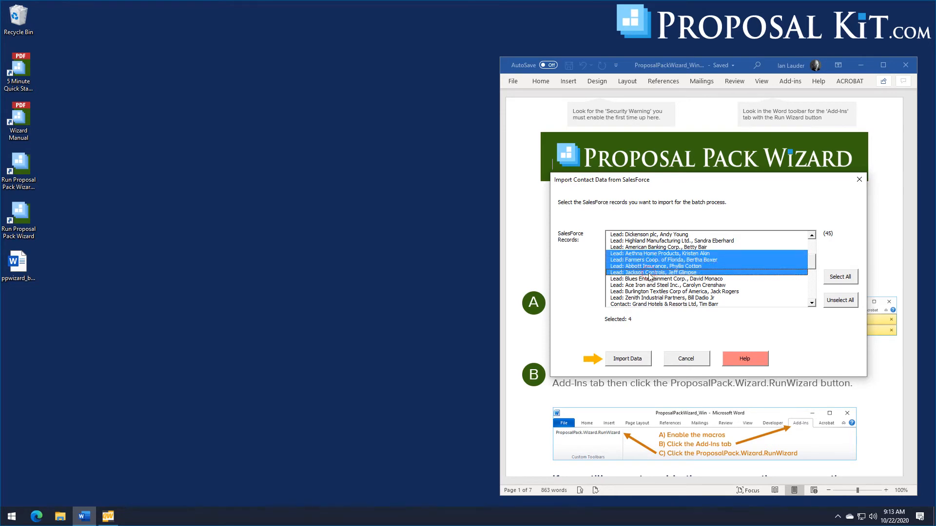
pyautogui.click(627, 361)
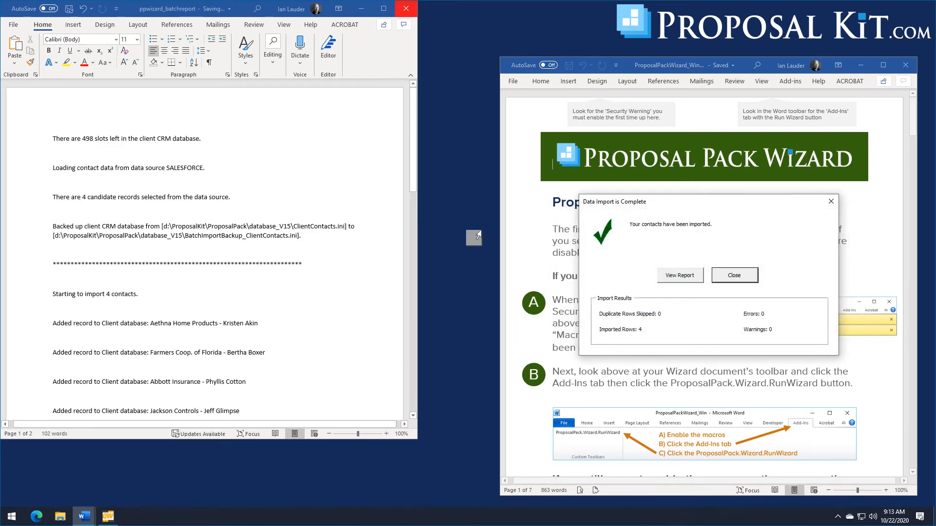
# Read the SalesForce import report through to its end and close both the report and the import results
pyautogui.moveTo(414, 146); pyautogui.dragTo(423, 268)
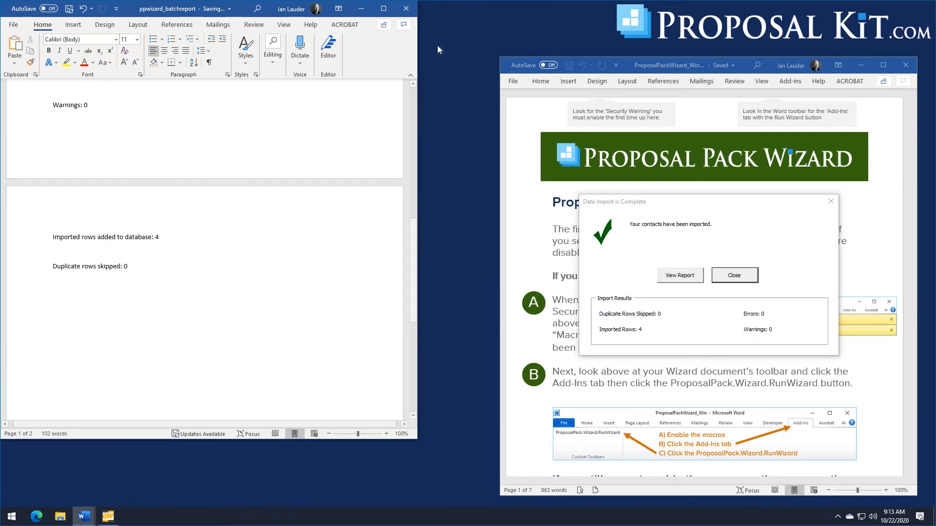
pyautogui.click(409, 9)
pyautogui.click(741, 277)
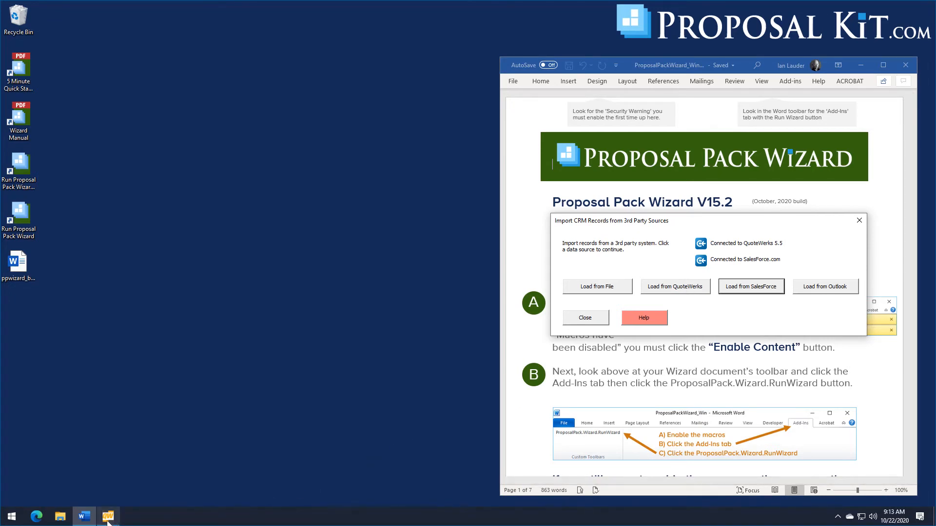
# Load the HarborLite Technologies contact from QuoteWerks as a client import candidate and check its Sold to details in the QuoteWerks quote
pyautogui.click(687, 291)
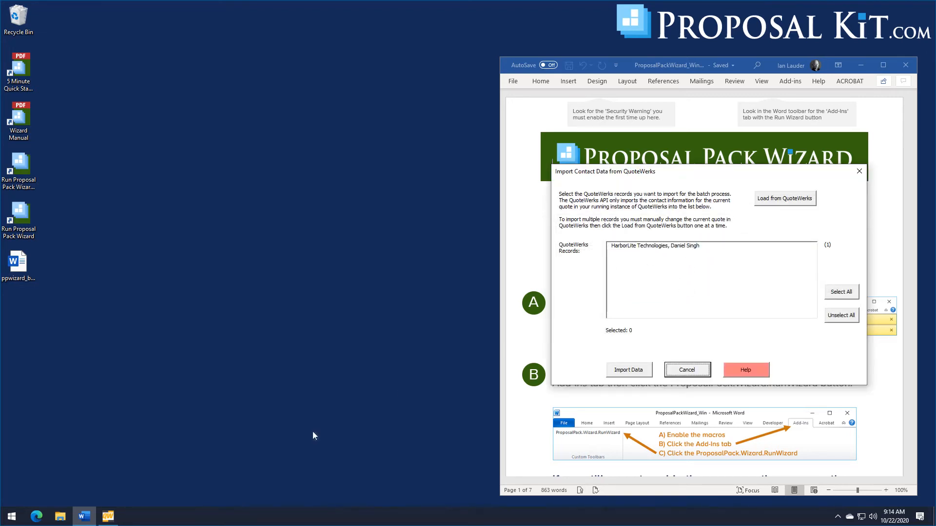
pyautogui.click(108, 516)
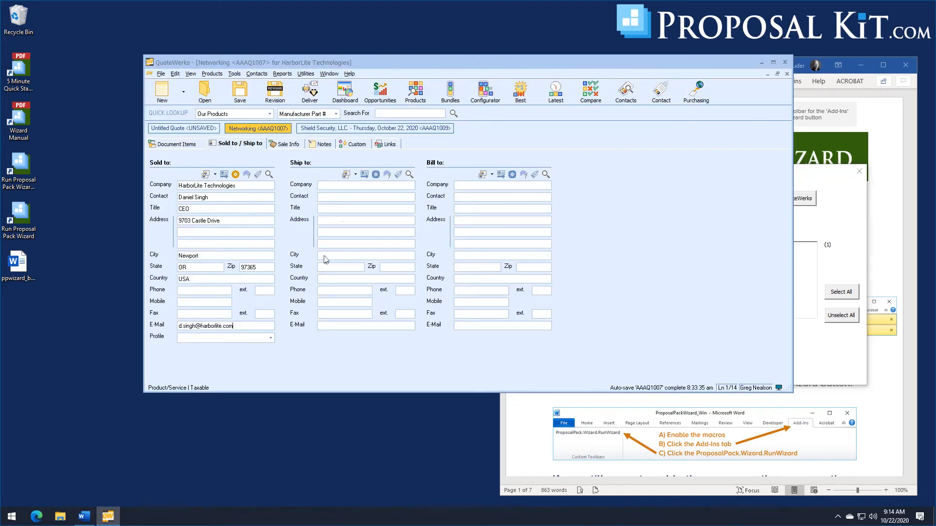
pyautogui.moveTo(446, 62); pyautogui.dragTo(363, 145)
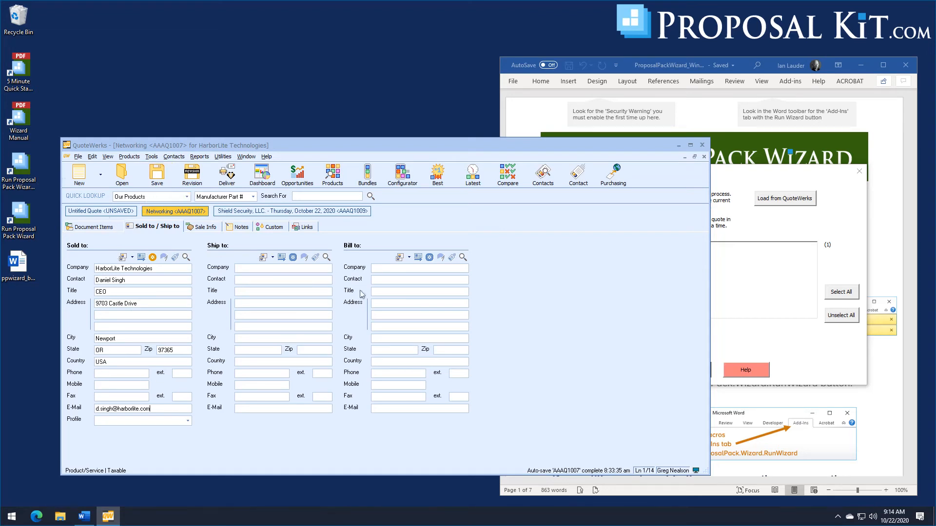
pyautogui.click(805, 169)
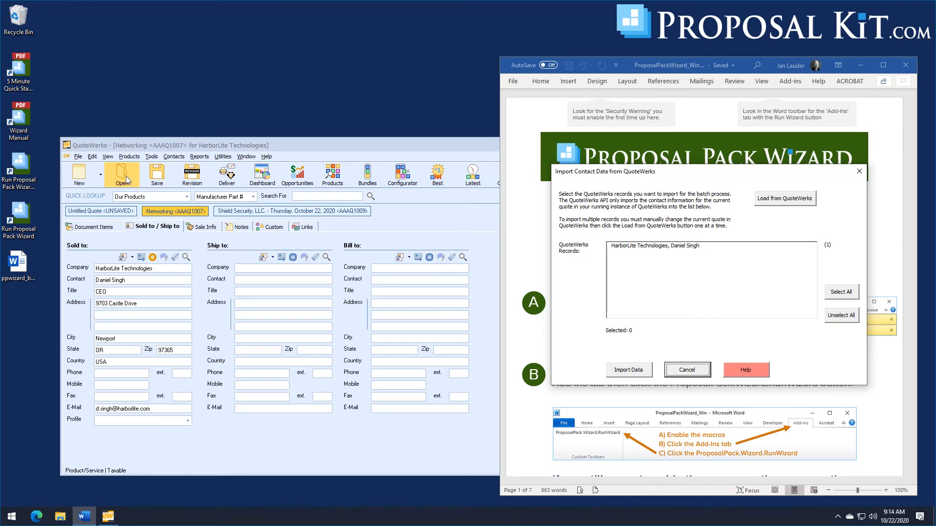
# Make the Shield Security, LLC. quote current in QuoteWerks and load its contact into the list of importable records
pyautogui.click(227, 214)
pyautogui.click(229, 215)
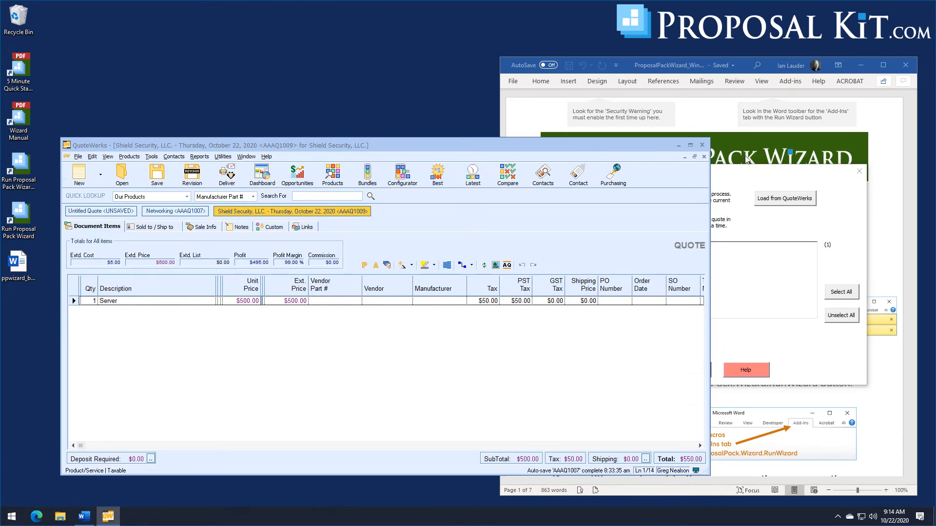
pyautogui.click(755, 171)
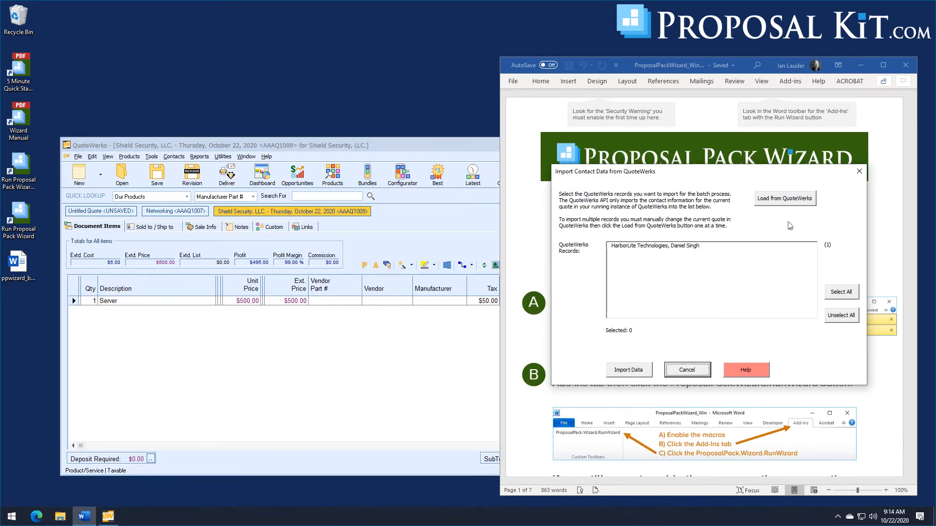
pyautogui.click(777, 201)
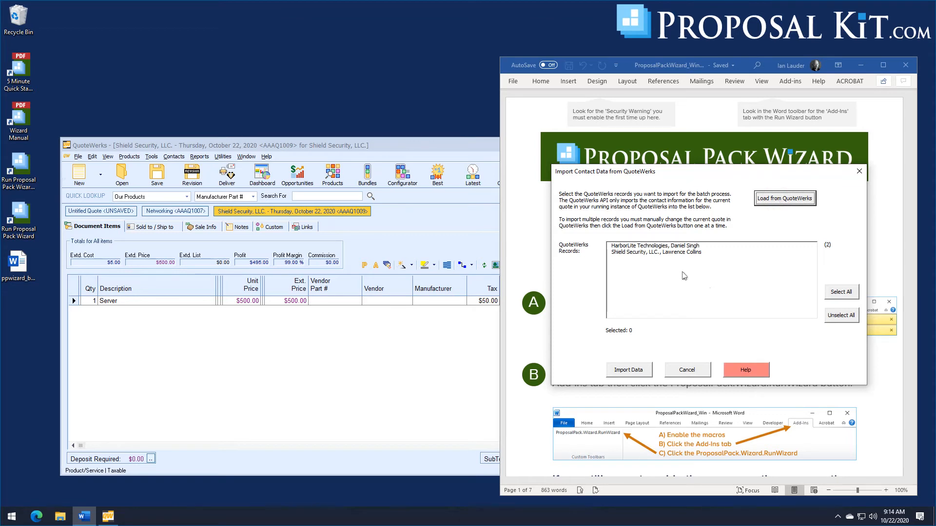
# Import the HarborLite Technologies and Shield Security, LLC. contacts into the client database, then close the report and results and minimize QuoteWerks
pyautogui.click(627, 247)
pyautogui.click(630, 251)
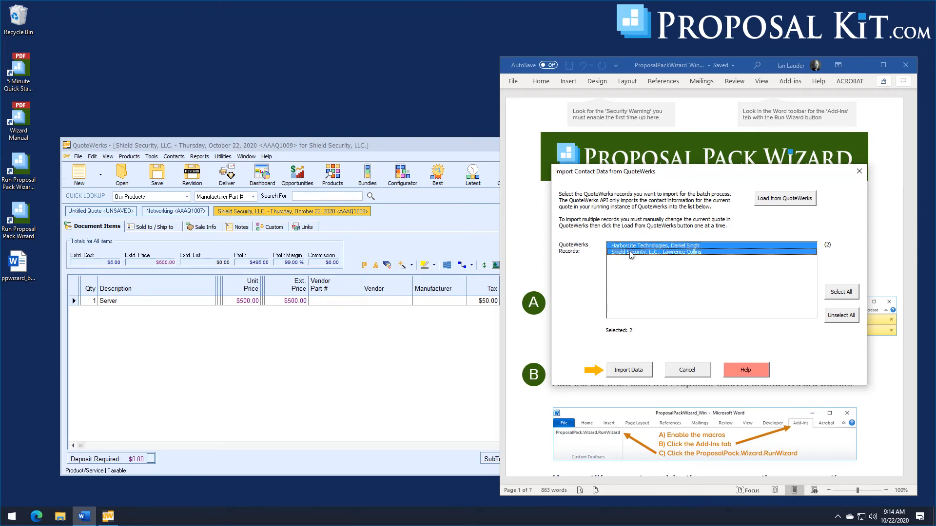
pyautogui.click(634, 371)
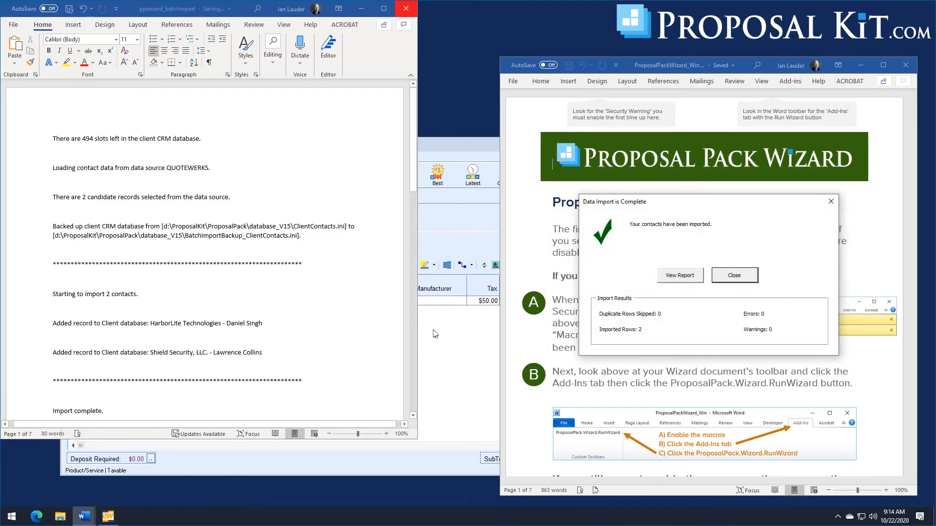
pyautogui.moveTo(413, 149); pyautogui.dragTo(413, 98)
pyautogui.click(406, 8)
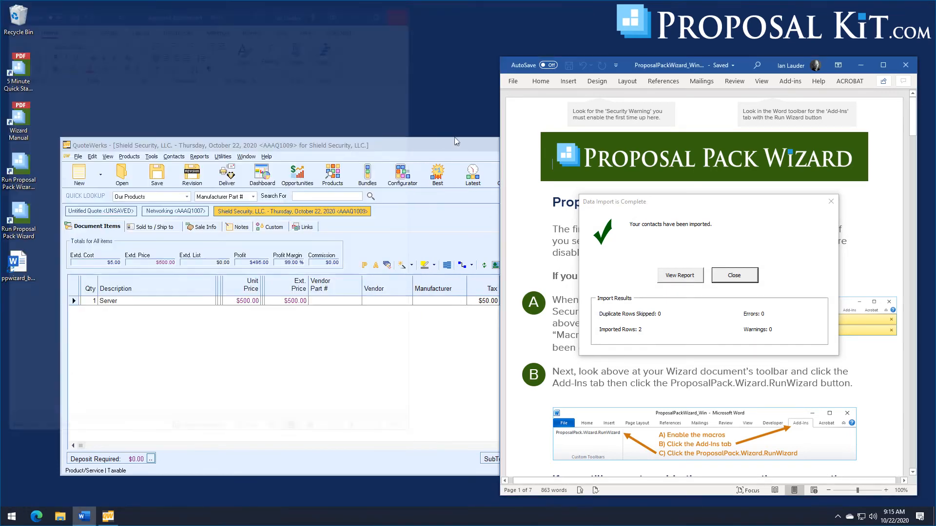
pyautogui.click(678, 146)
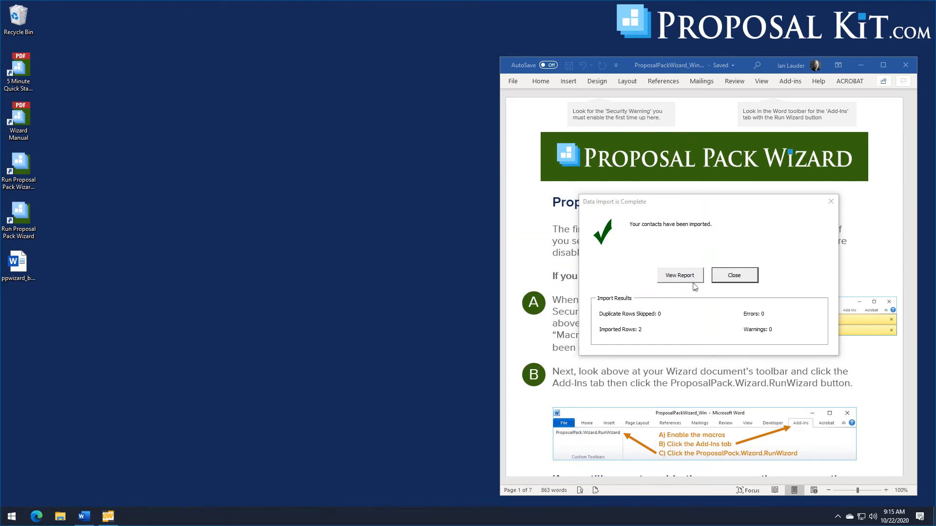
pyautogui.click(733, 276)
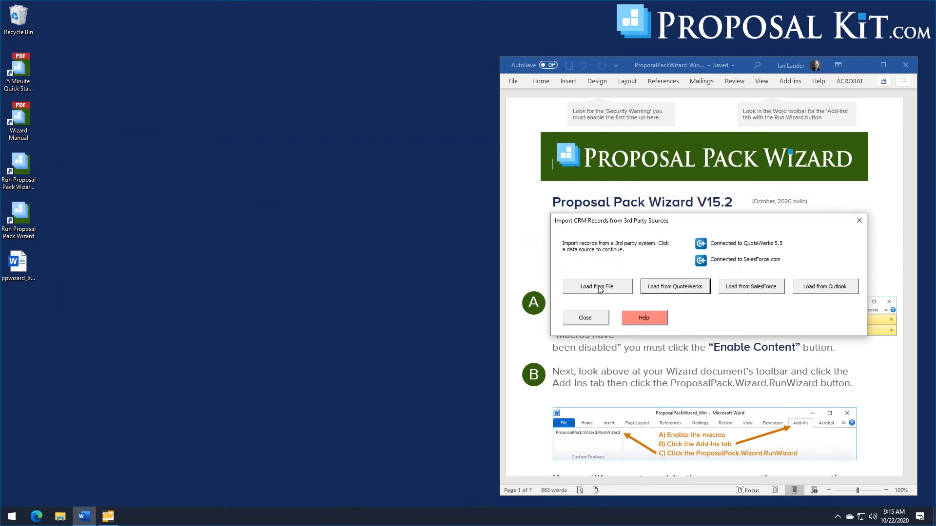
# Start loading client records from a file and examine both sheets of the ExampleClientCRMImportData workbook in Excel before closing it
pyautogui.click(597, 287)
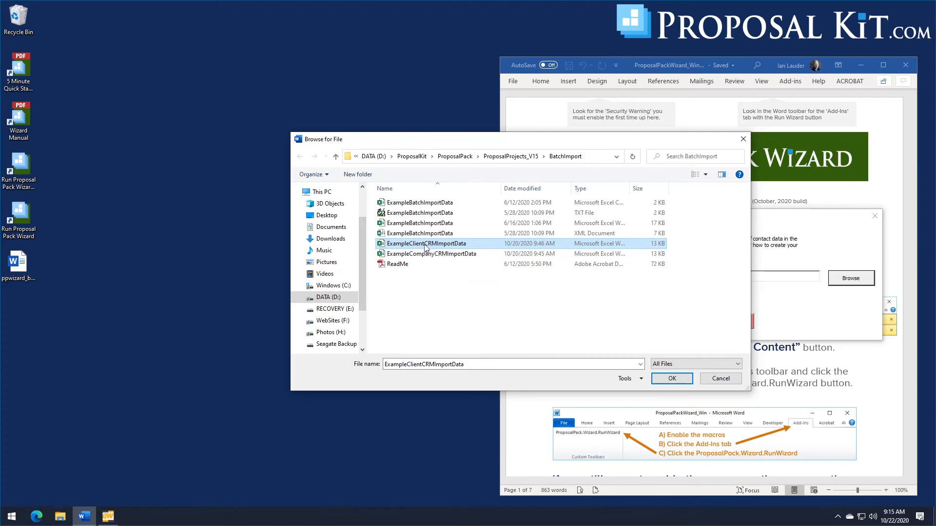
pyautogui.rightClick(425, 247)
pyautogui.click(447, 266)
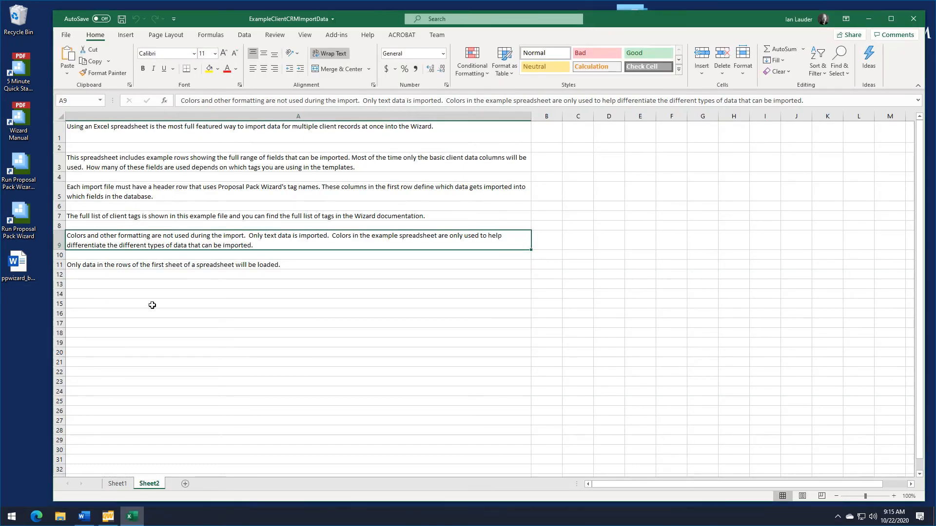
pyautogui.click(118, 482)
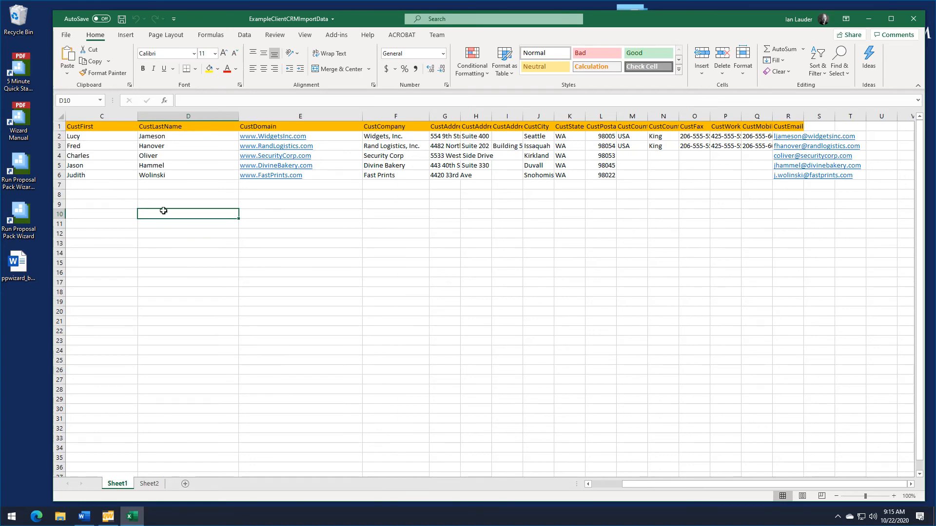
pyautogui.click(913, 19)
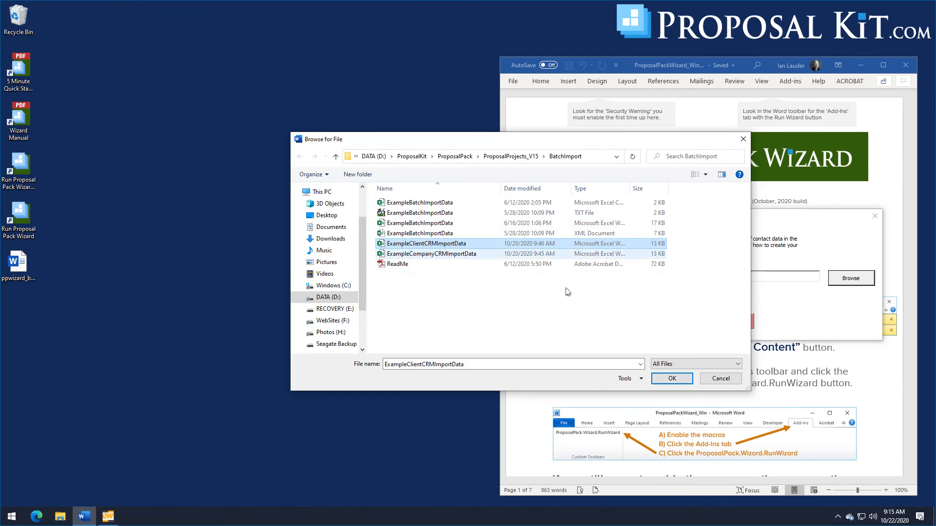
# Import the client contacts from ExampleClientCRMImportData, read through the import report, and close the report and results
pyautogui.click(664, 378)
pyautogui.click(619, 322)
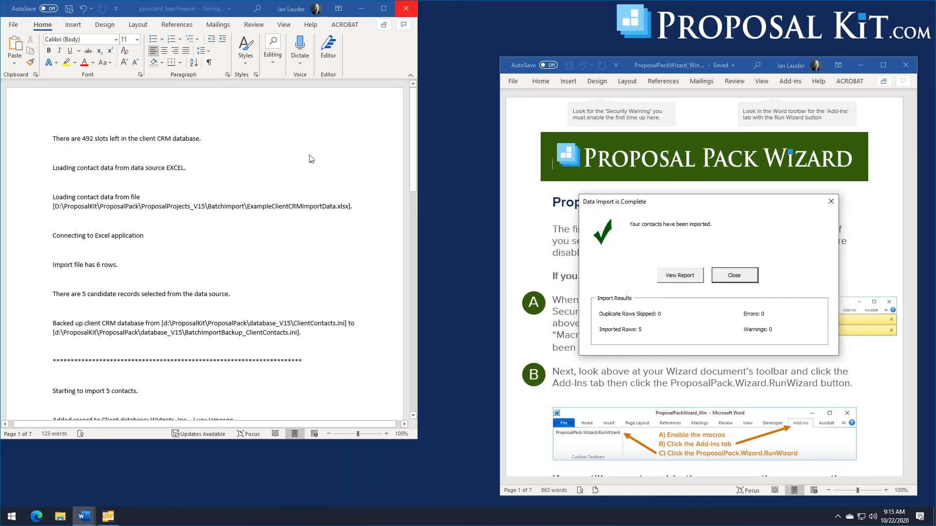
pyautogui.moveTo(415, 120); pyautogui.dragTo(417, 227)
pyautogui.click(401, 10)
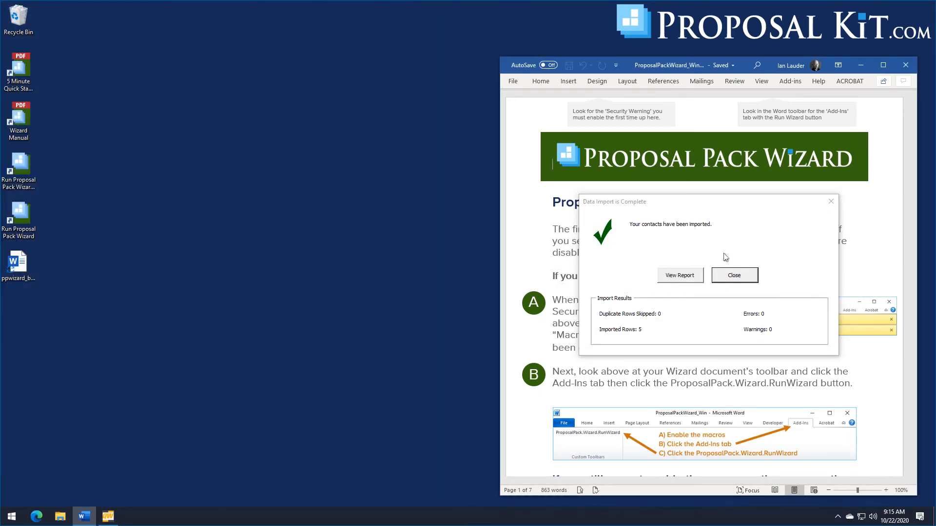
pyautogui.click(733, 275)
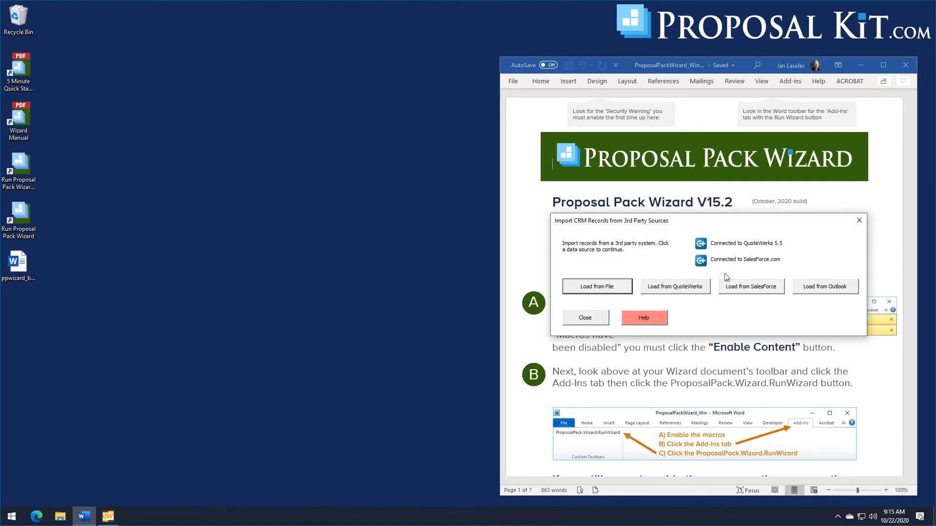
# Leave the third-party import, check the list of clients in the database, and accept the database configuration and master preferences
pyautogui.click(585, 318)
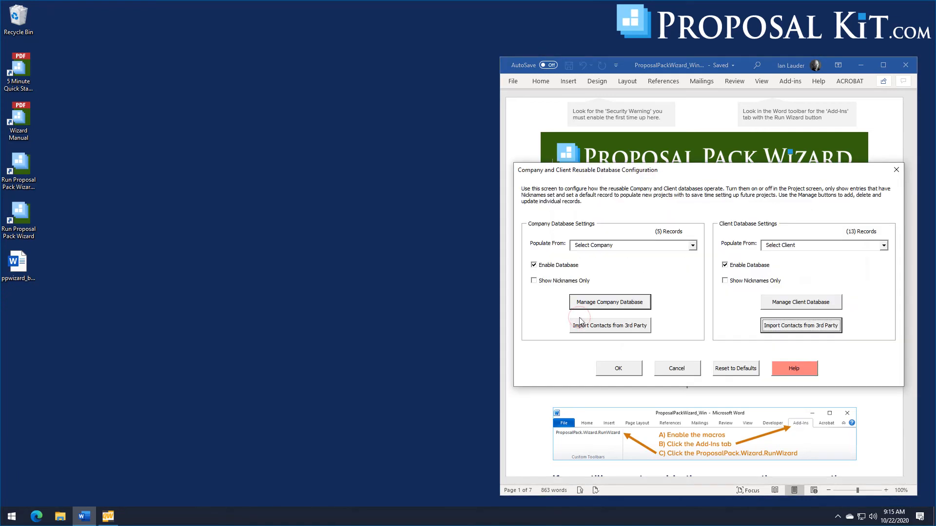
pyautogui.click(884, 246)
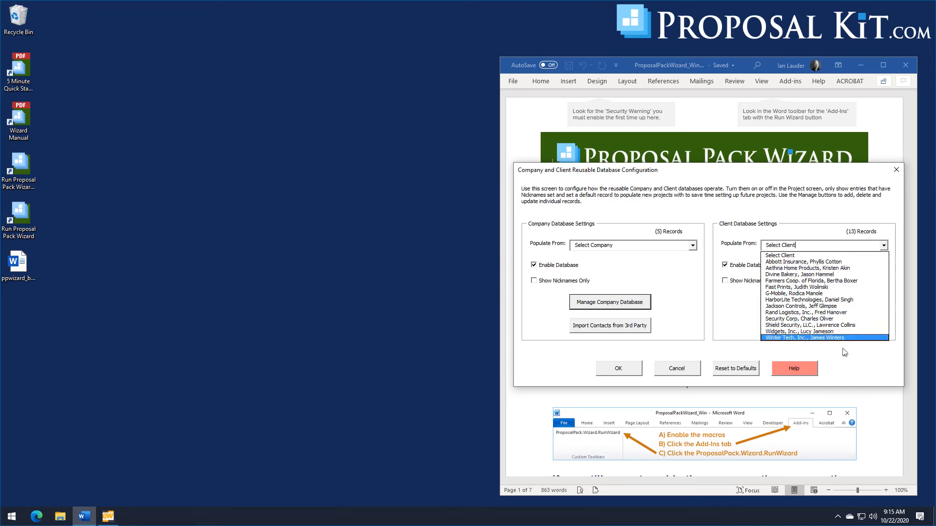
pyautogui.click(619, 369)
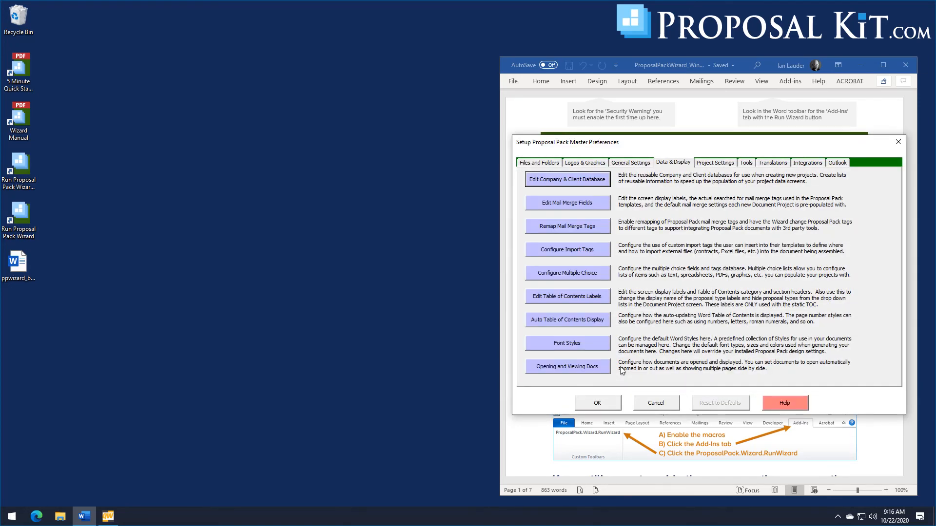
pyautogui.click(610, 406)
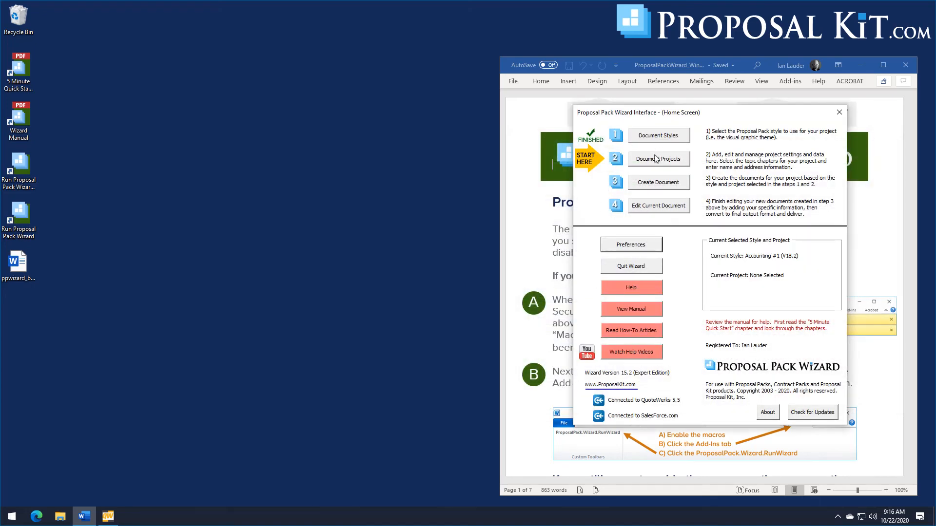
# Open the data for project My New Project #1 and populate its company information from the Widgets R Us, Inc. West Coast Sales Manager record
pyautogui.click(660, 161)
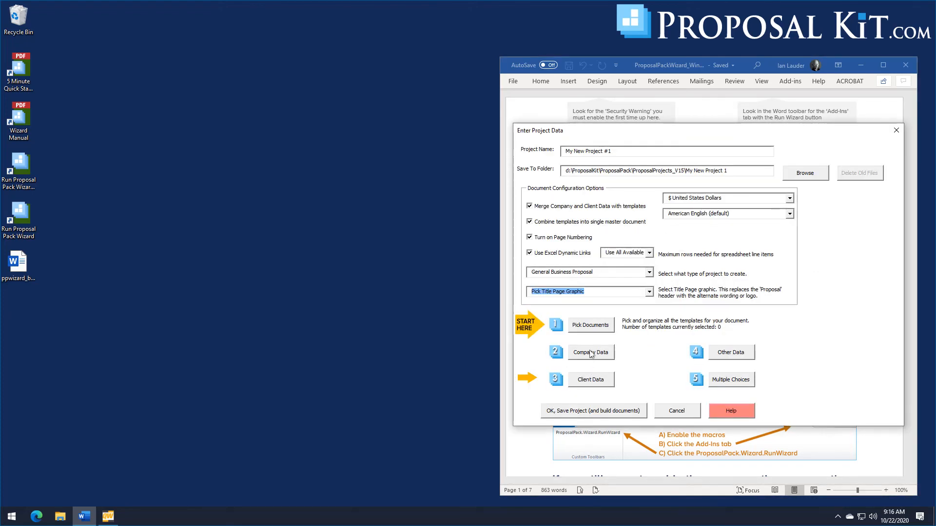
pyautogui.click(591, 356)
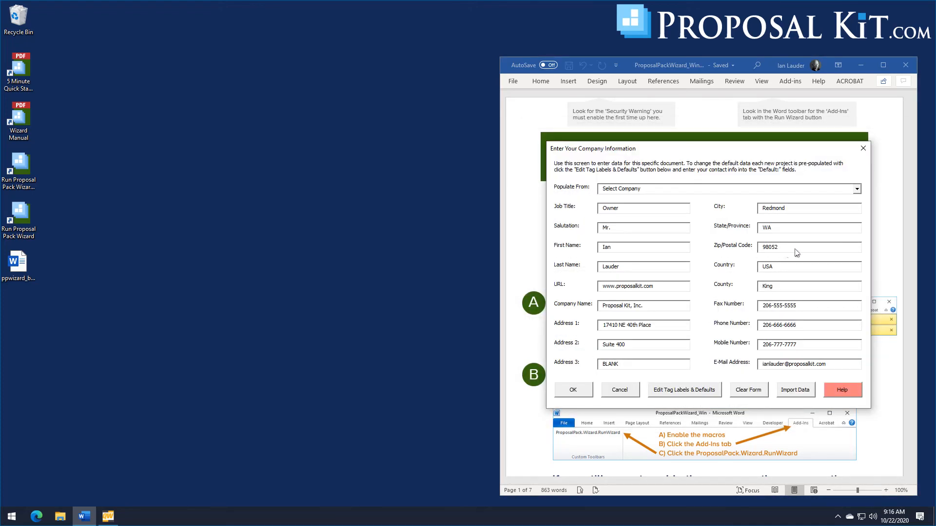
pyautogui.click(857, 190)
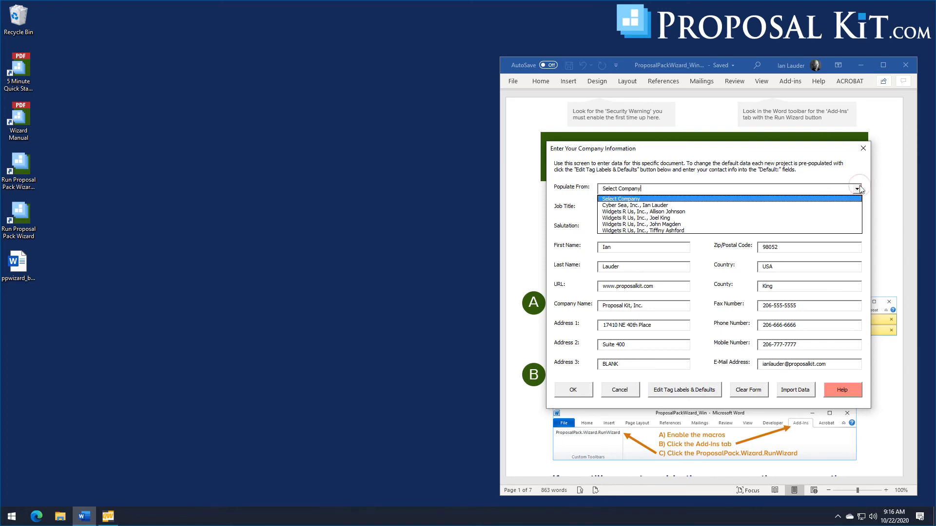
pyautogui.click(640, 218)
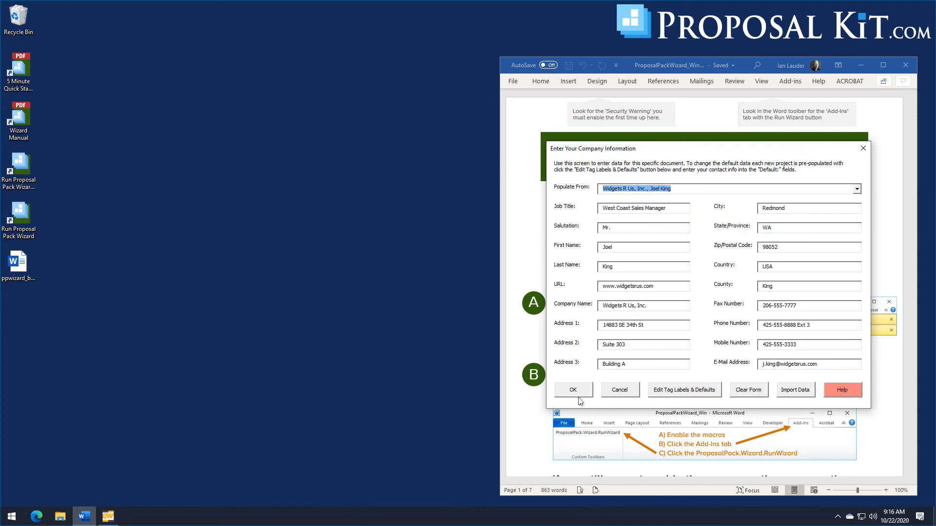
pyautogui.click(796, 391)
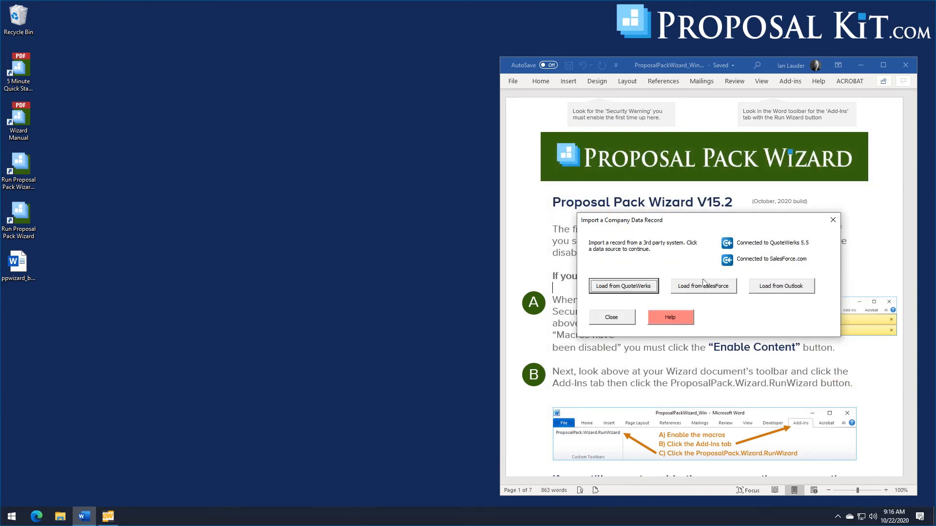
pyautogui.click(612, 318)
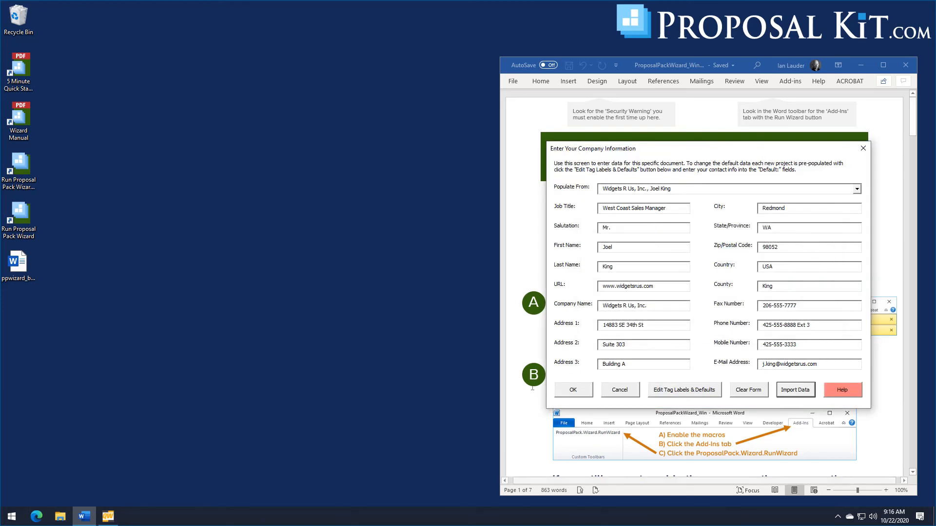
pyautogui.click(561, 390)
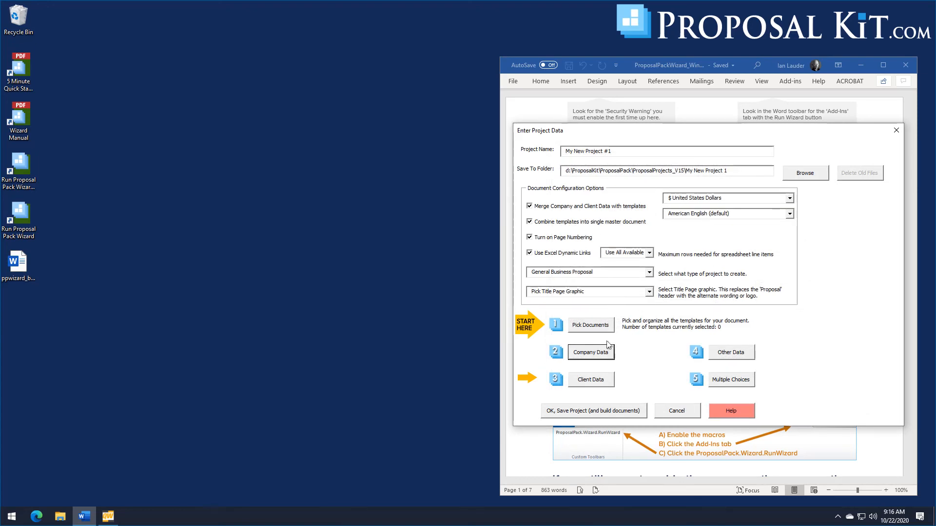
# Populate the project's client data from the HarborLite Technologies record and accept it, returning to the project data
pyautogui.click(607, 380)
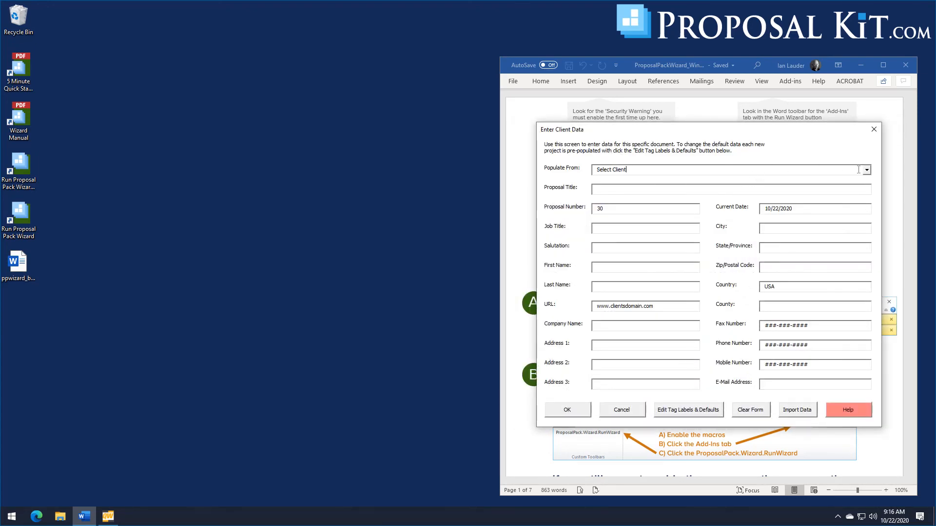
pyautogui.click(867, 170)
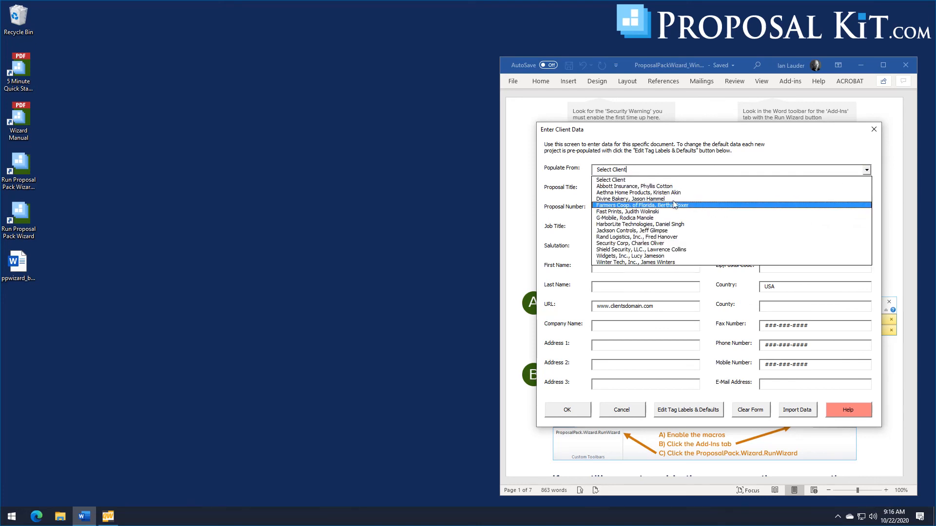
pyautogui.click(627, 225)
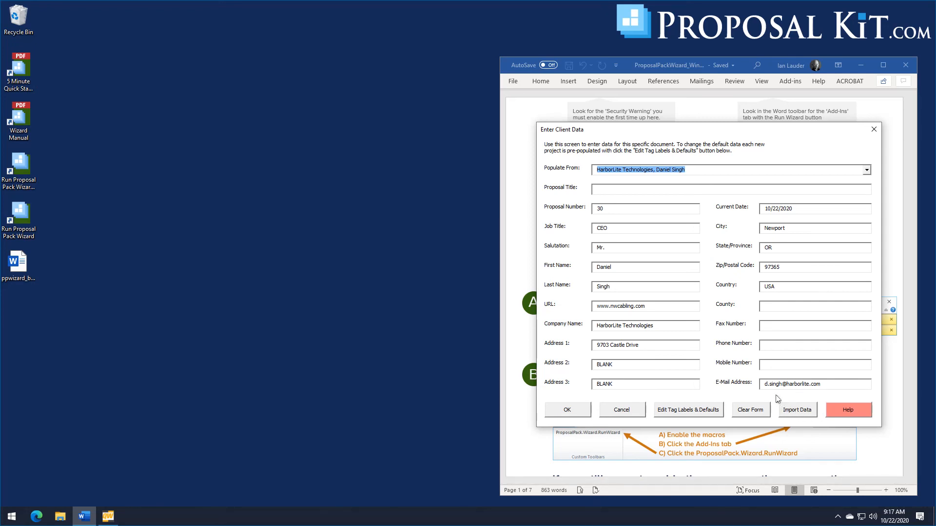
pyautogui.click(566, 412)
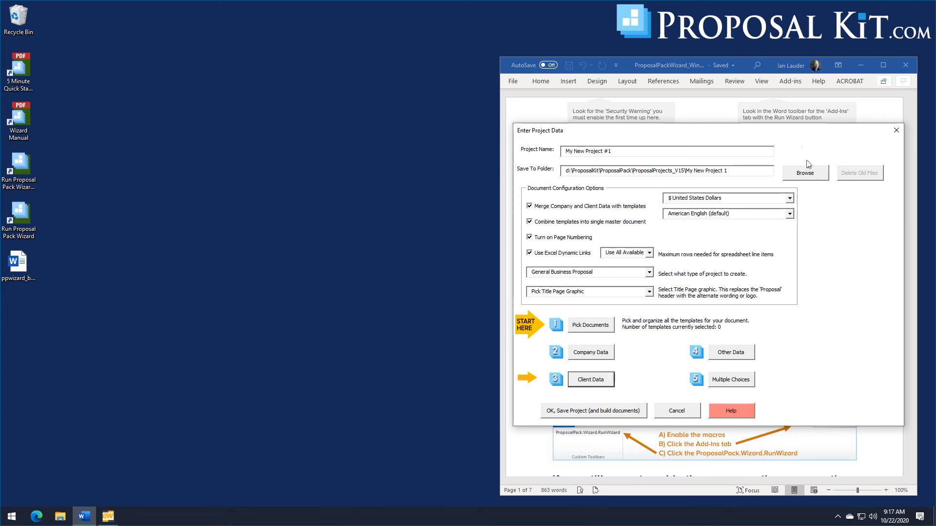
pyautogui.moveTo(799, 135); pyautogui.dragTo(800, 107)
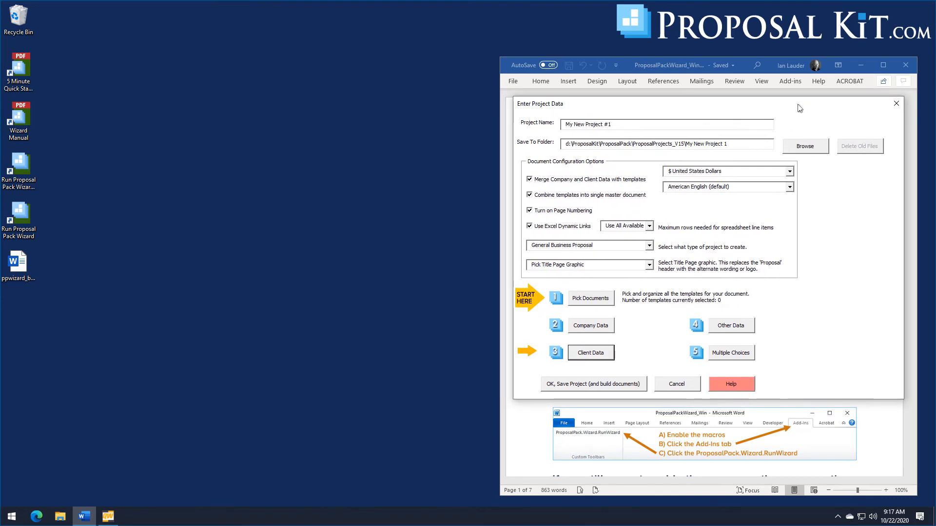